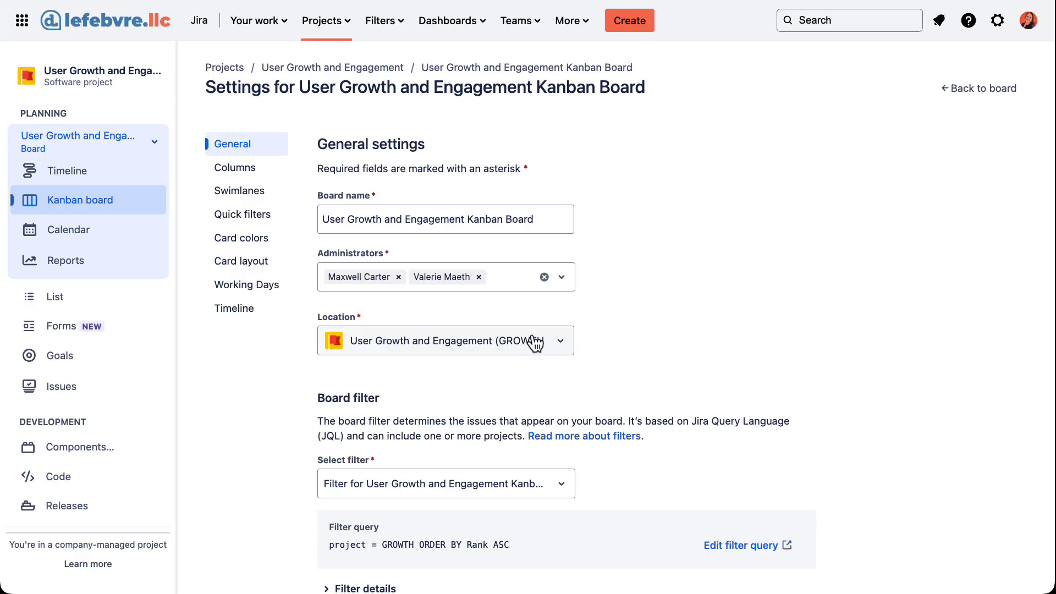
Open the Kanban board's filter query for editing and restrict the issue type to Bug
scroll(614, 369, down, 3)
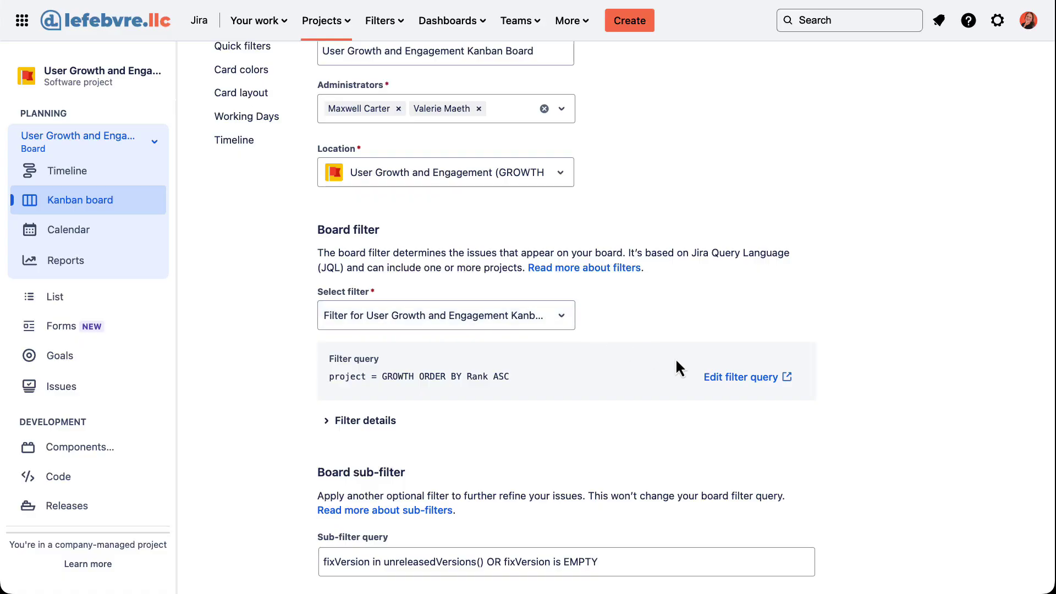
click(737, 376)
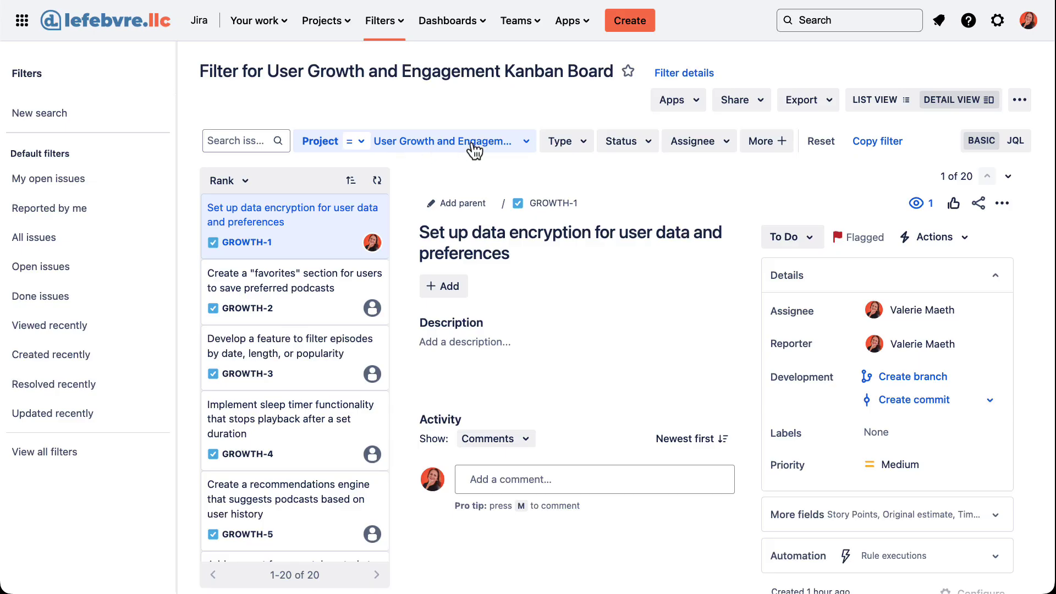
click(586, 143)
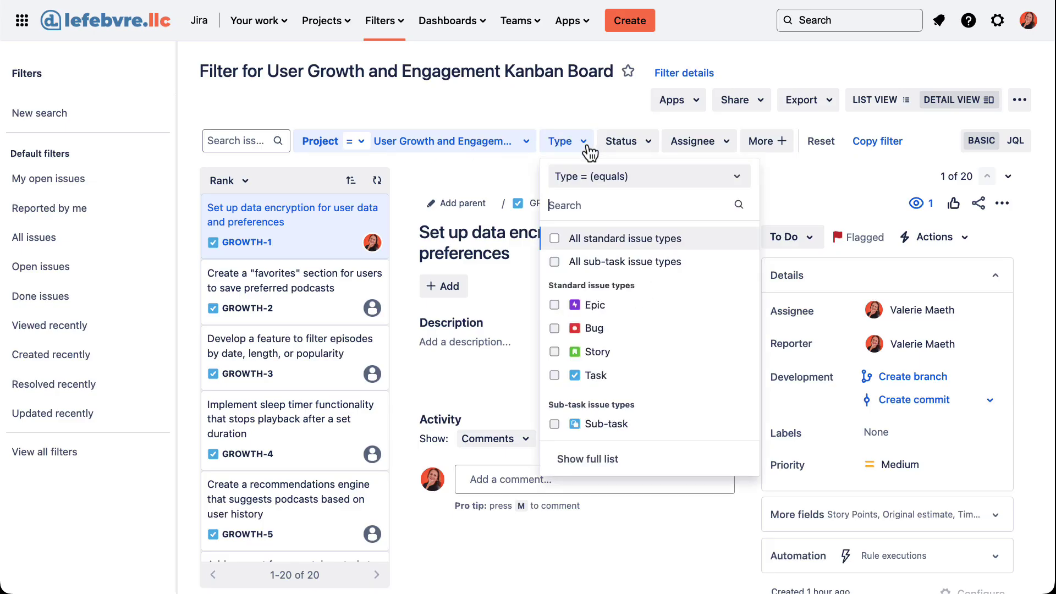
click(554, 328)
click(516, 168)
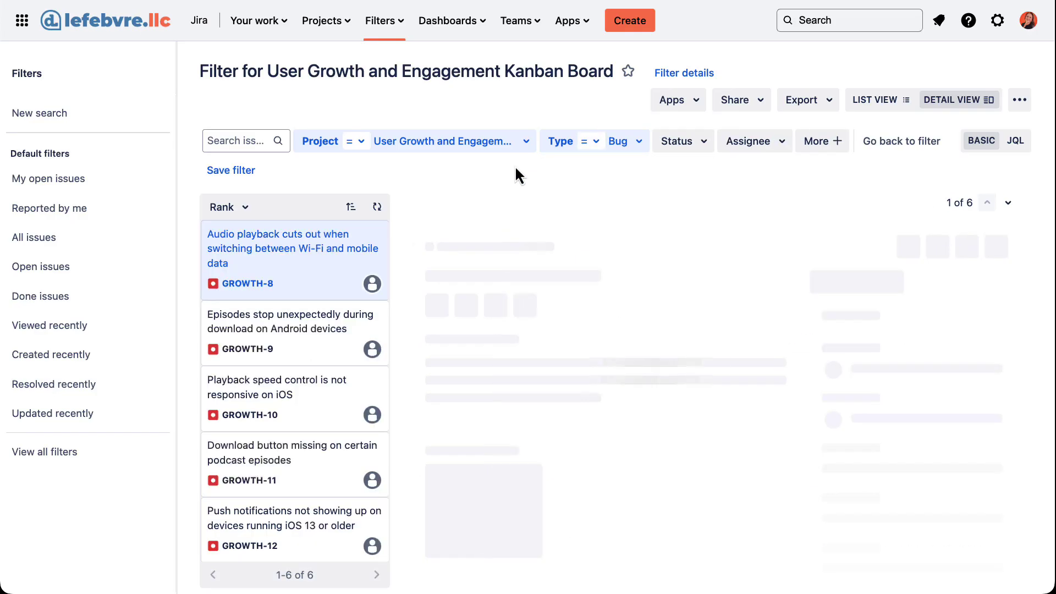
Save the filter as "Bugs Only on Growth Kanban Board" with My organization added as viewers and editors kept Private
click(242, 171)
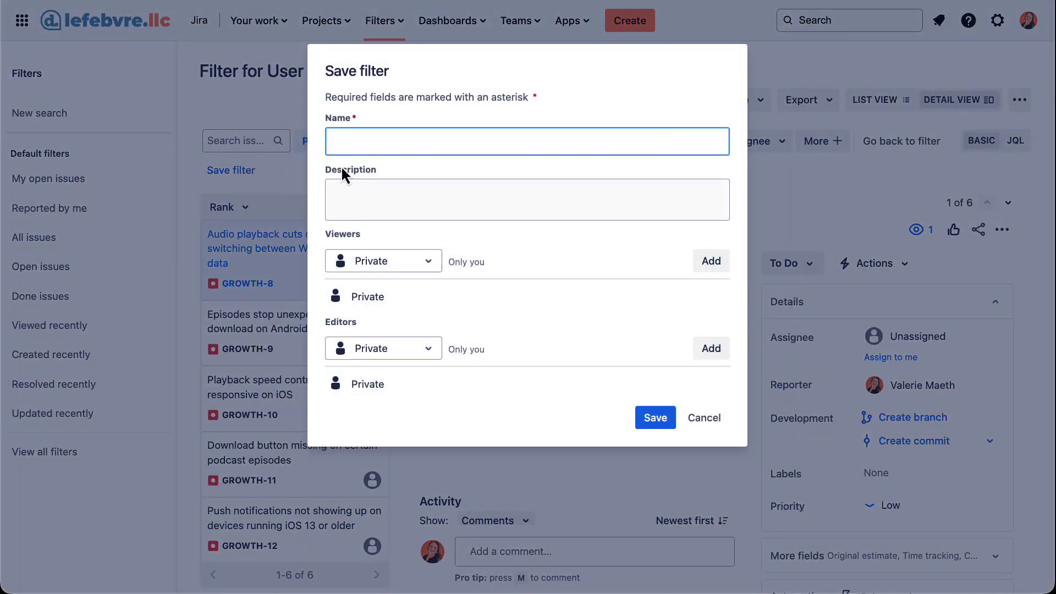
text(Bugs Only on Growth Kanban Board)
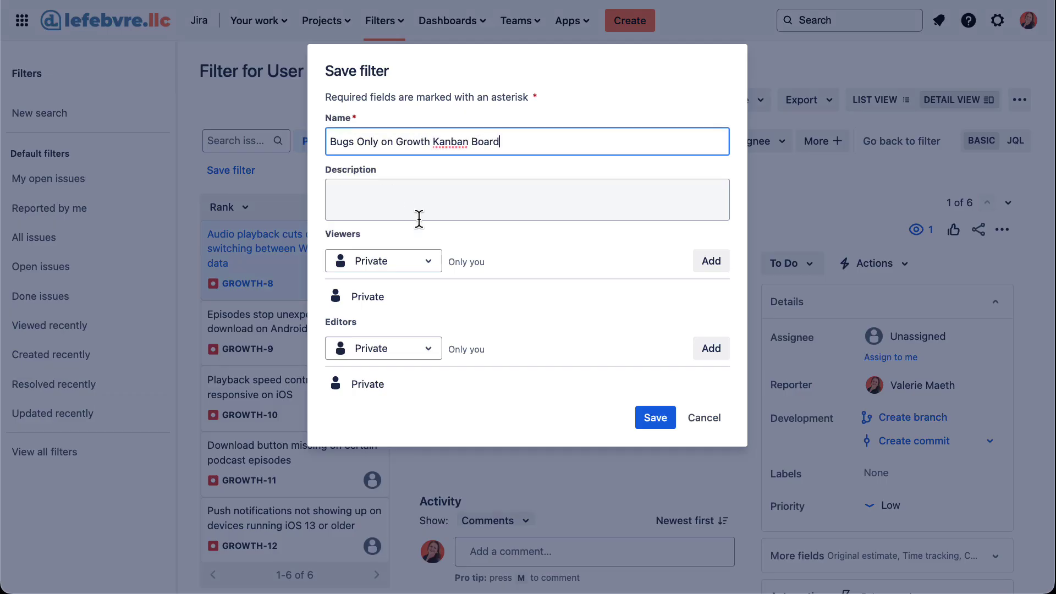
click(426, 262)
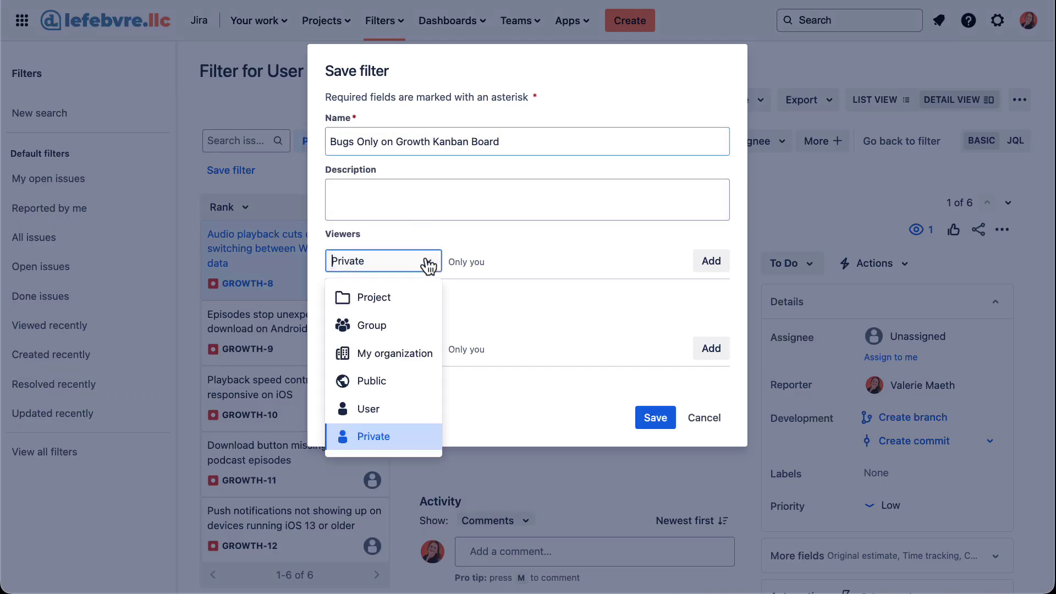
click(405, 354)
click(418, 360)
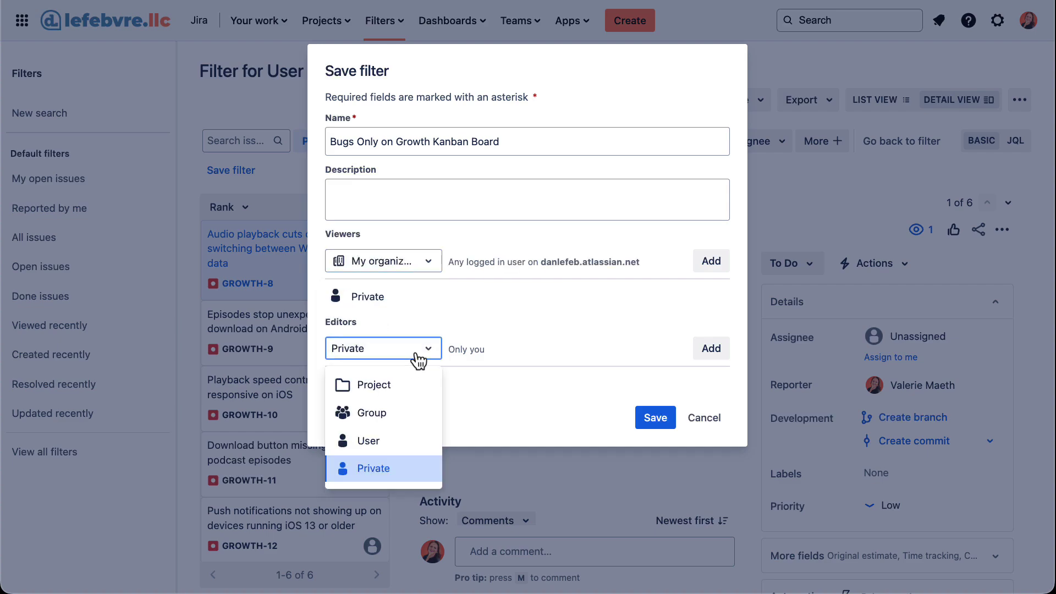
click(419, 359)
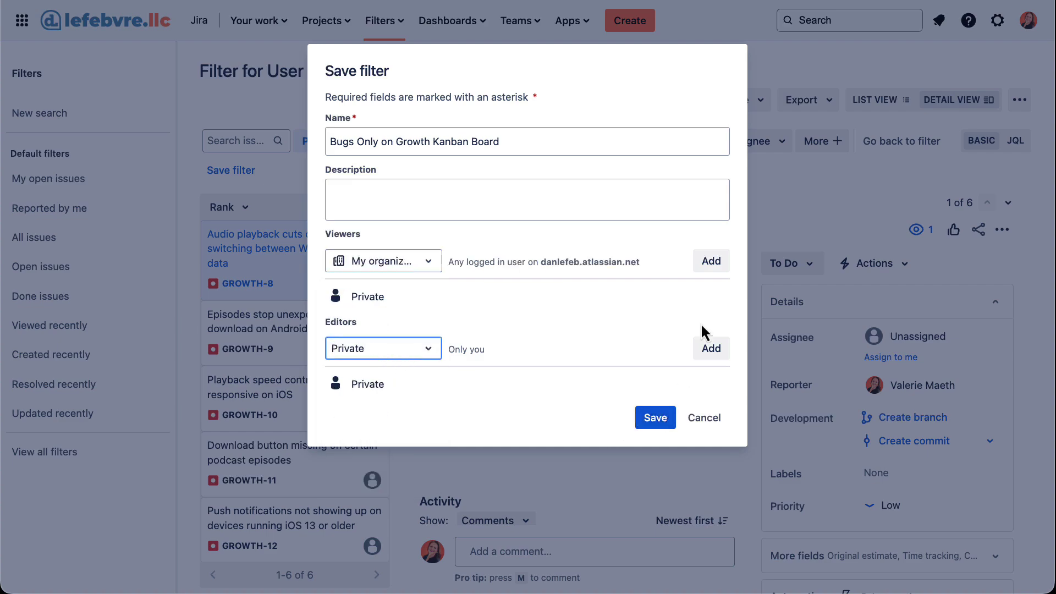
click(715, 261)
click(666, 419)
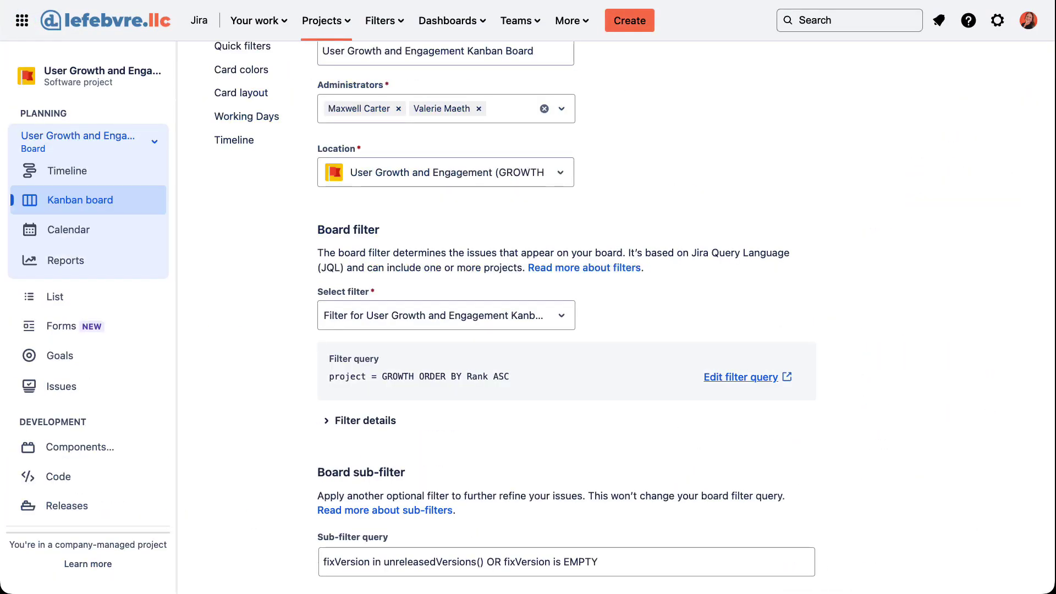
Set the board filter to "Bugs Only on Growth Kanban Board" and go to the board
click(569, 325)
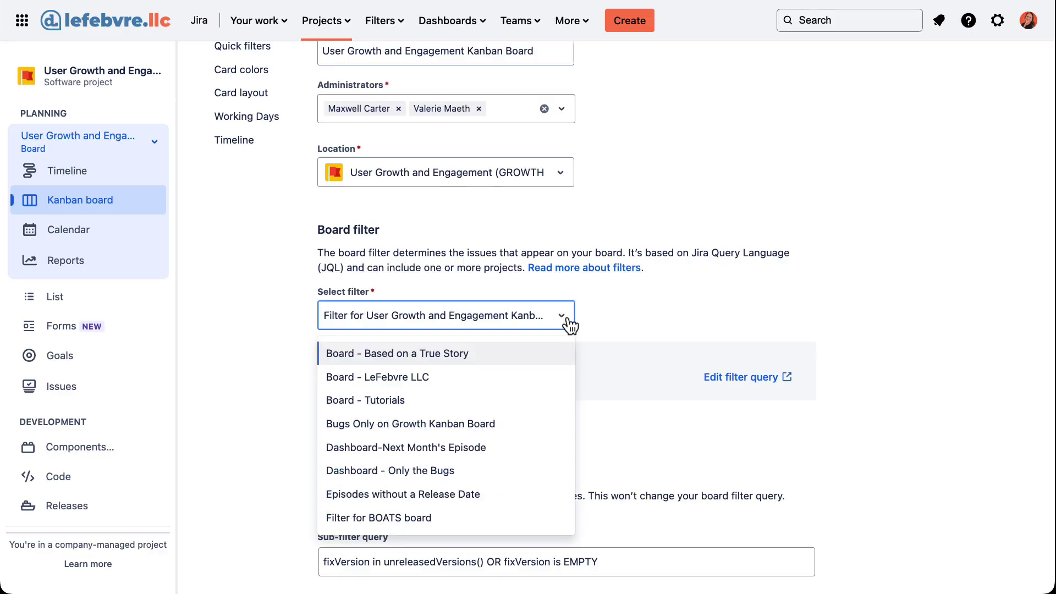
text(bugs)
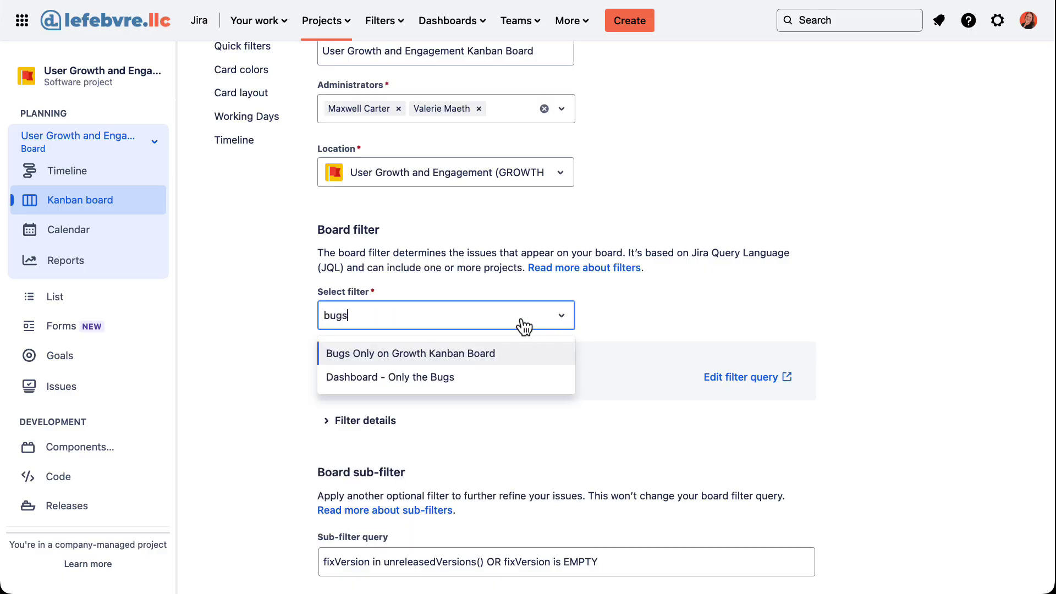
click(397, 354)
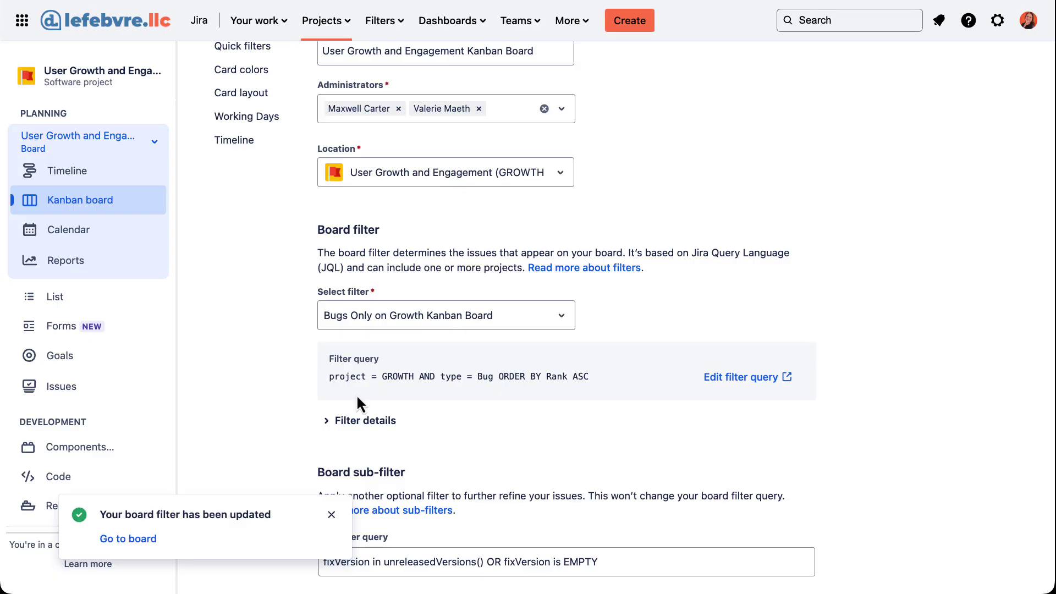
click(128, 539)
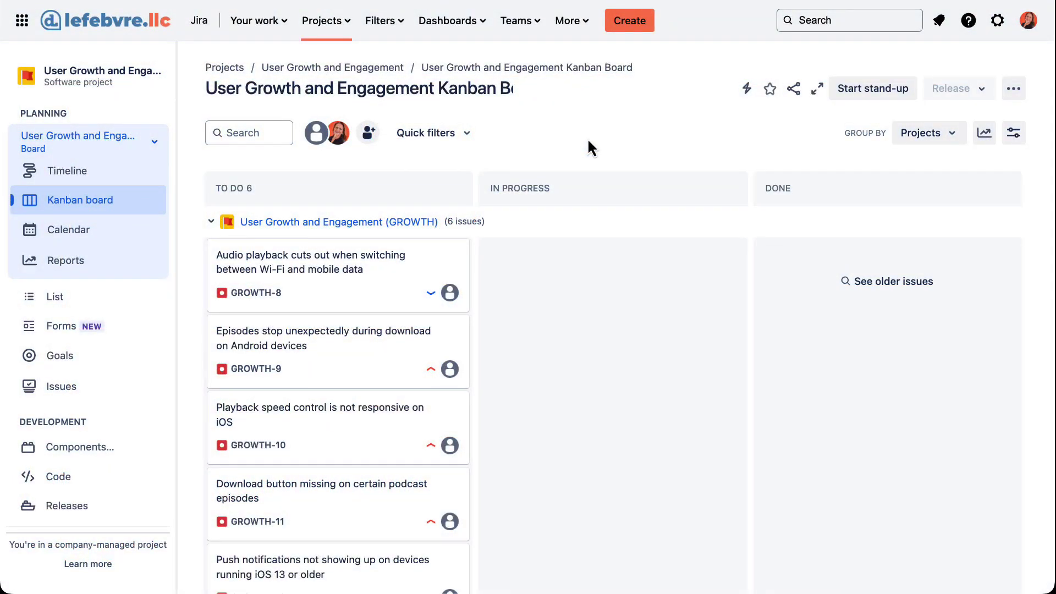
Edit the board's filter query from the board settings, remove the Bug type restriction and save the changes to the existing filter
click(1008, 93)
click(979, 122)
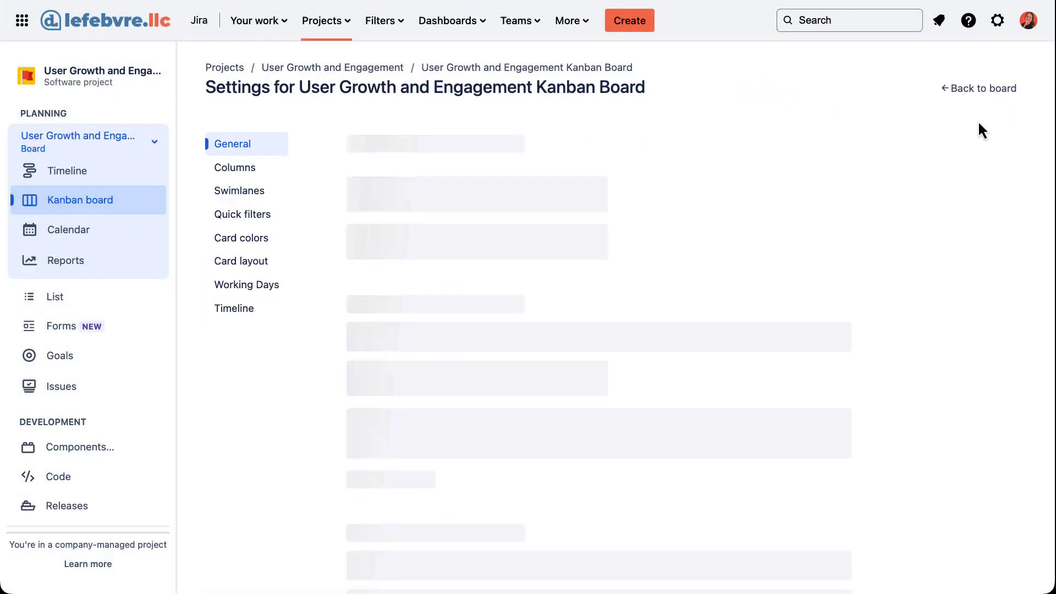
click(736, 545)
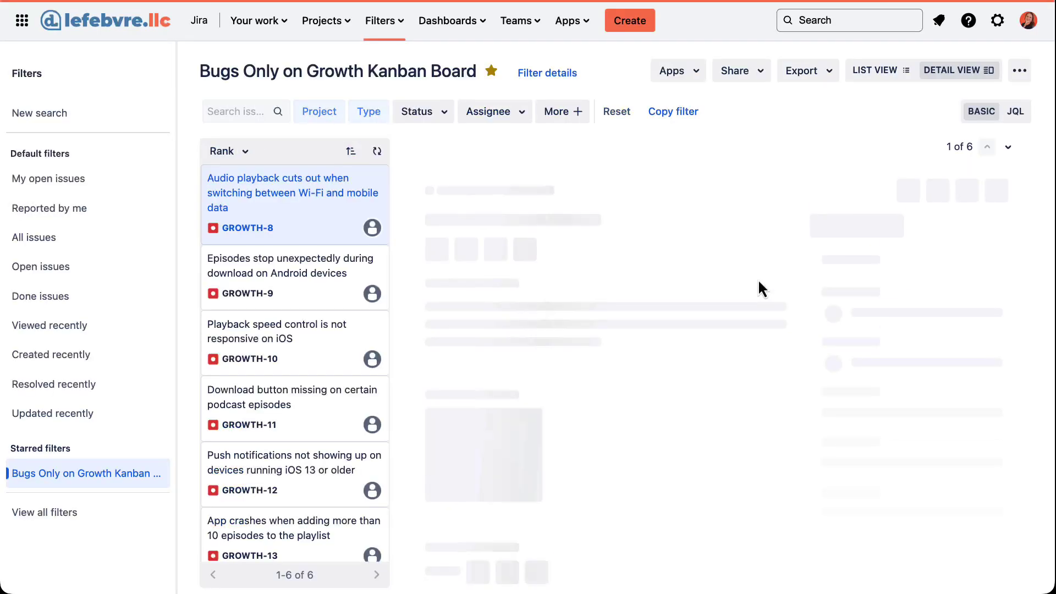
click(615, 125)
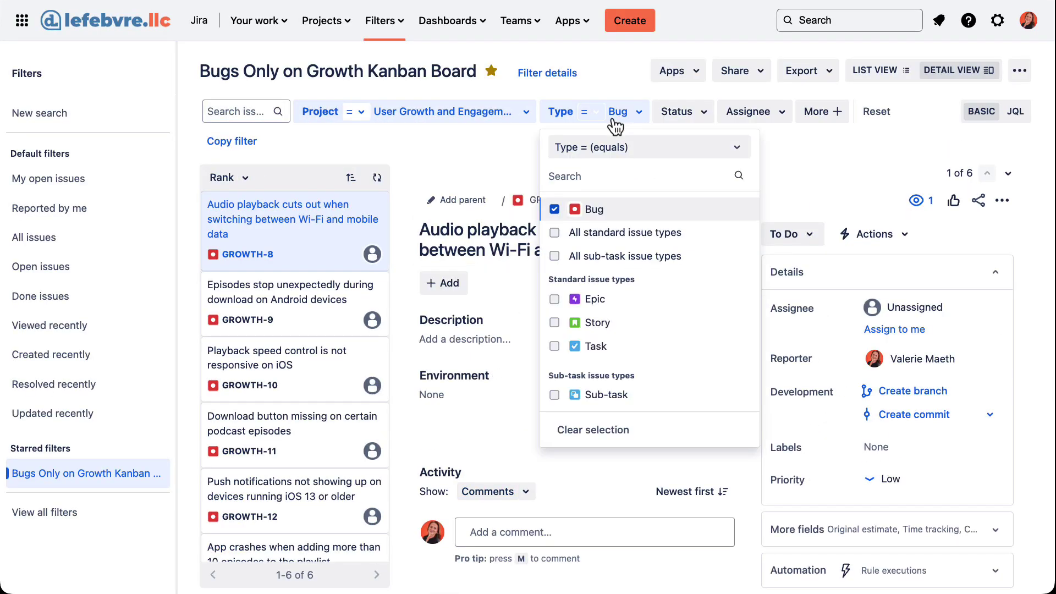
click(554, 209)
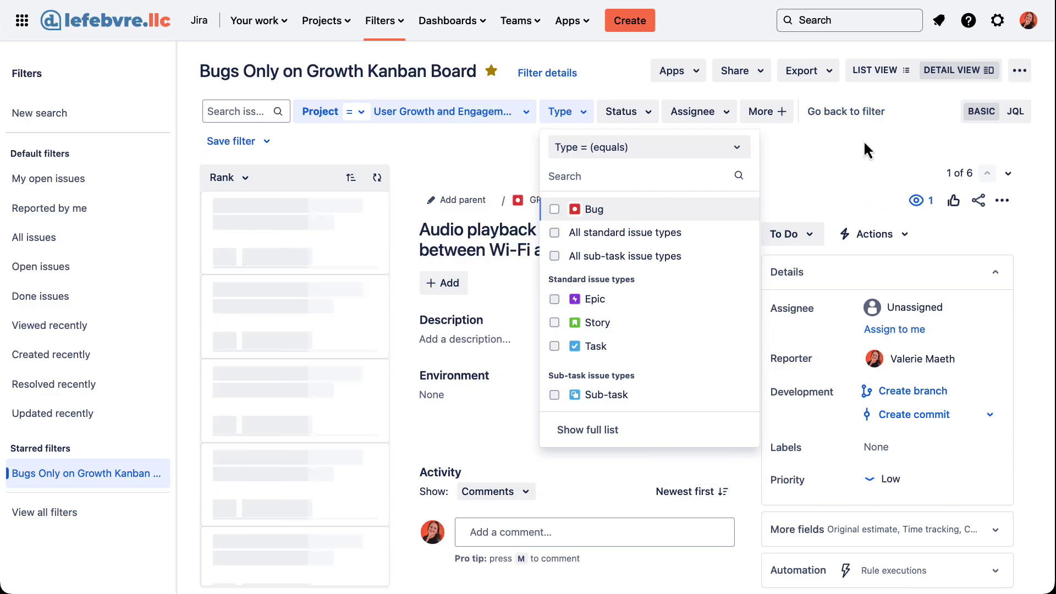
click(239, 141)
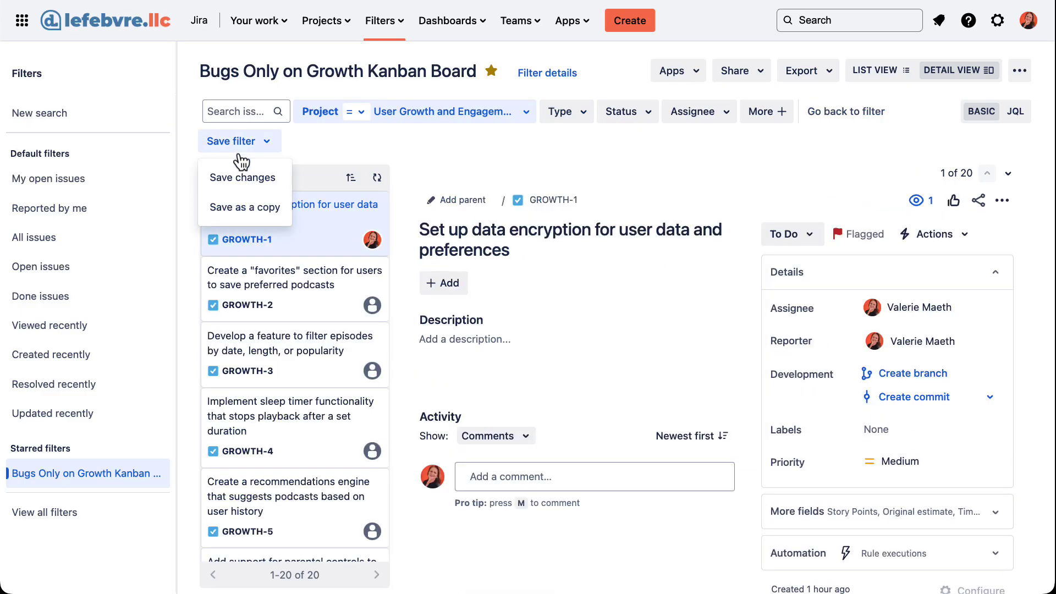
click(245, 189)
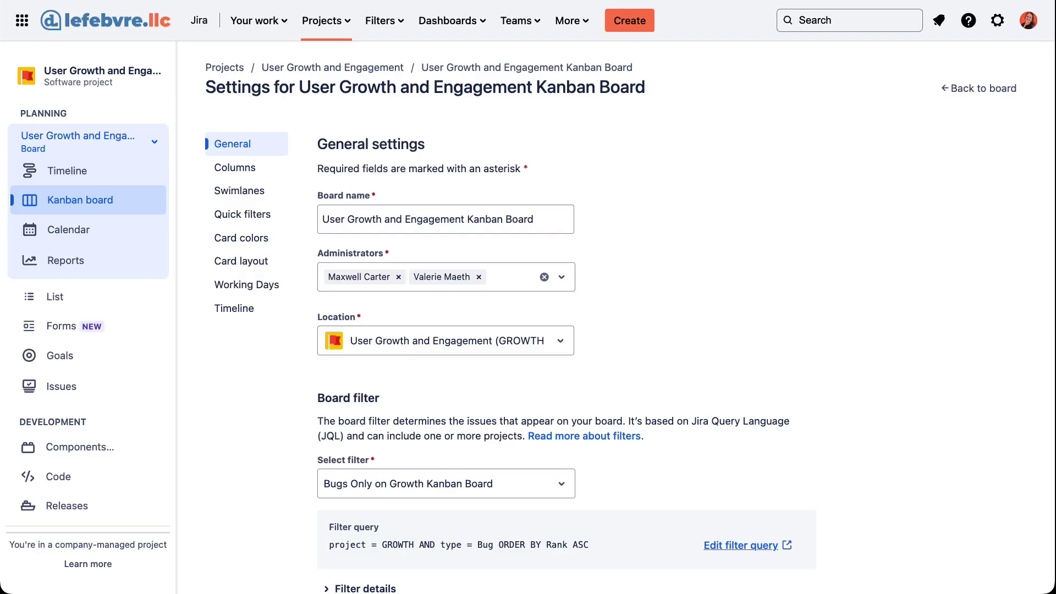
Return to the Kanban board and check the User Growth and Engagement project swimlane by collapsing and expanding it
click(951, 87)
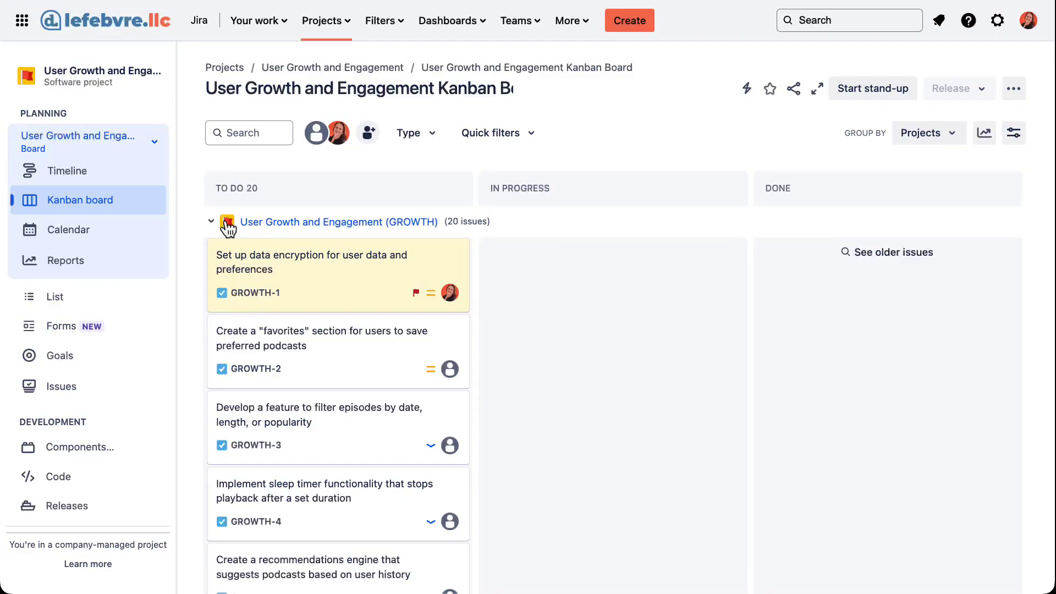
click(212, 222)
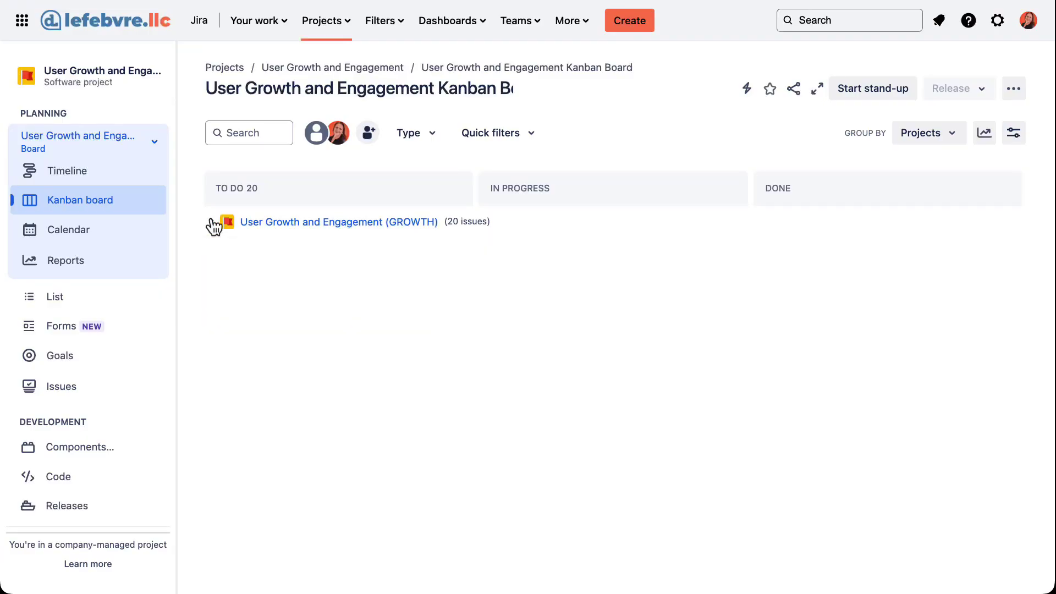
click(212, 223)
click(212, 223)
click(212, 223)
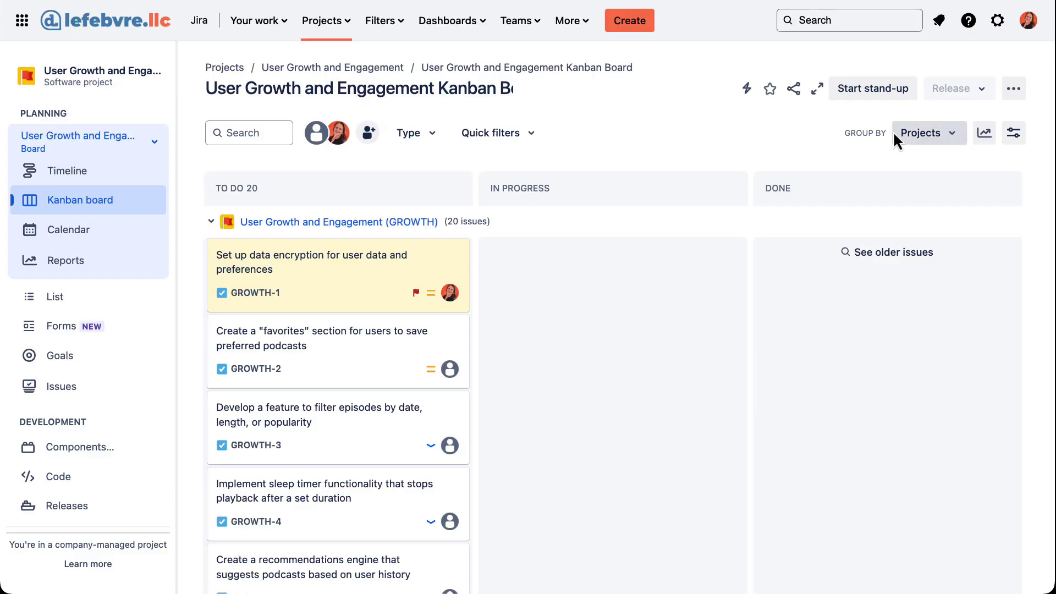
Edit the board's filter query from the board settings, add the Based on a True Story project and save the changes
click(1013, 90)
click(998, 117)
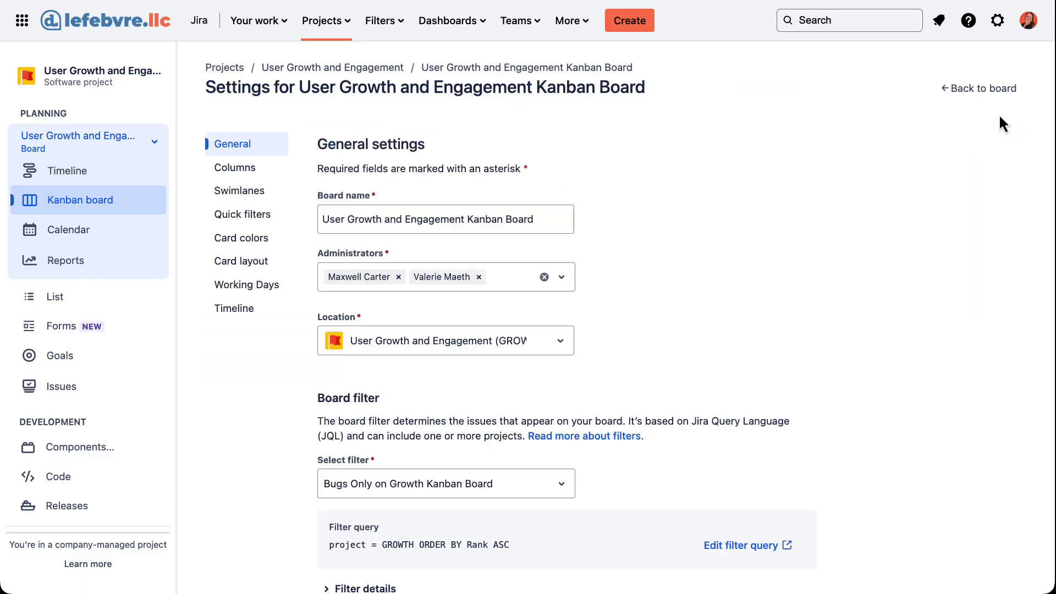
click(748, 555)
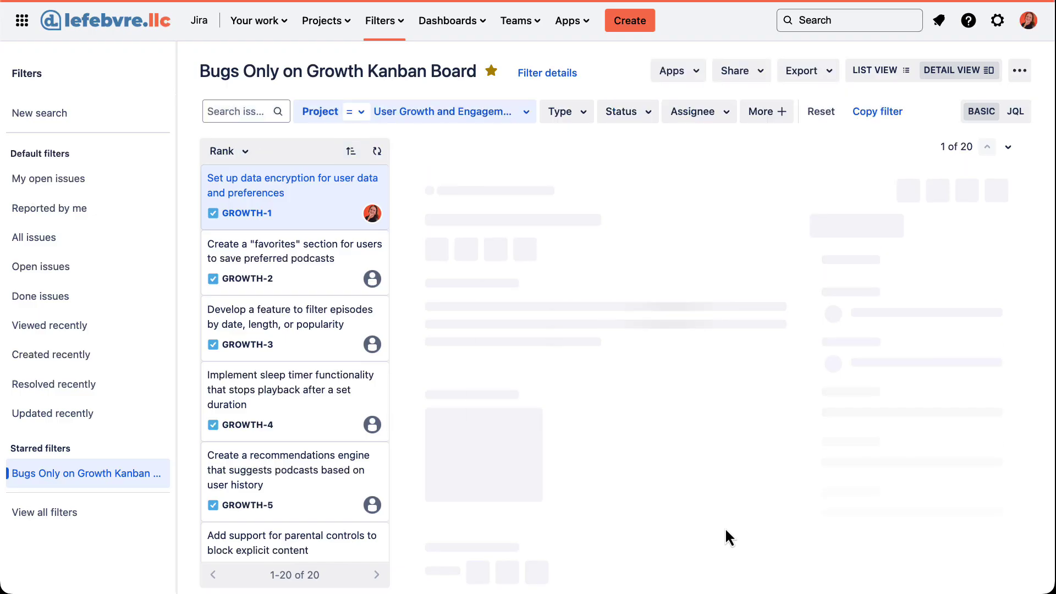
click(517, 120)
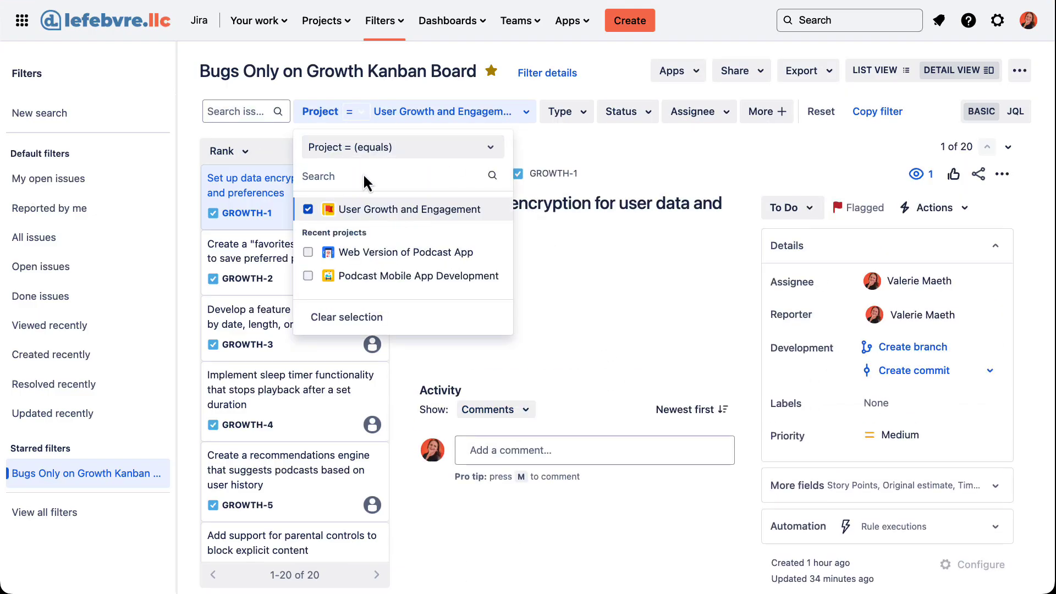
text(base)
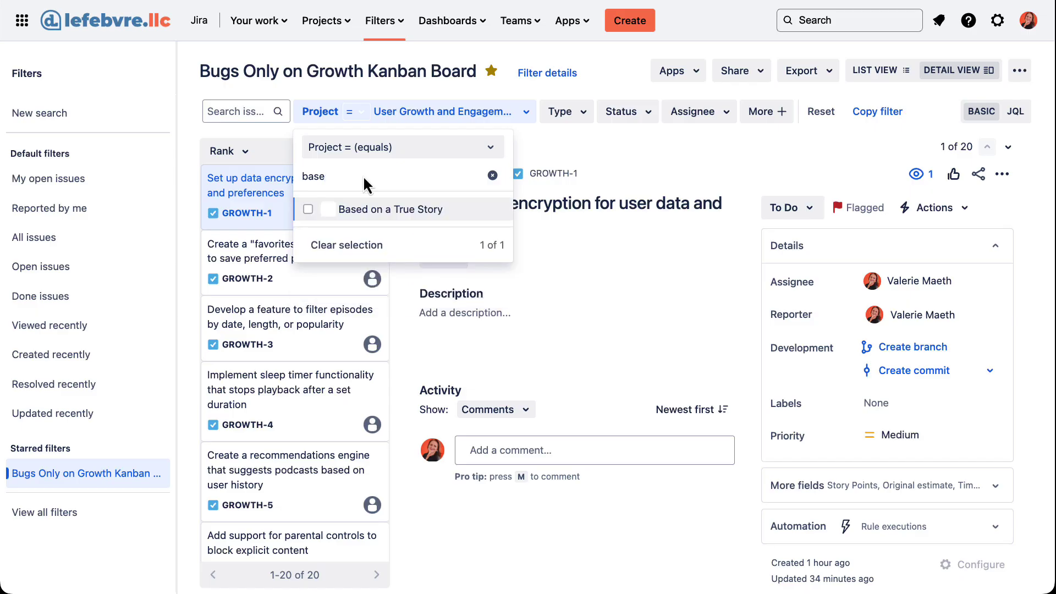
click(362, 207)
click(614, 144)
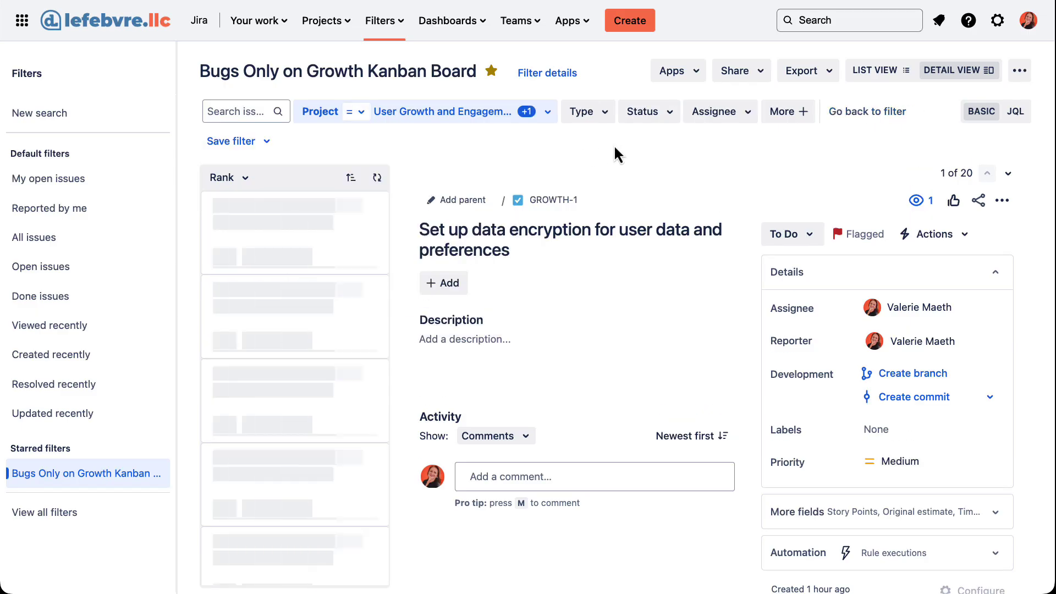
click(230, 142)
click(238, 177)
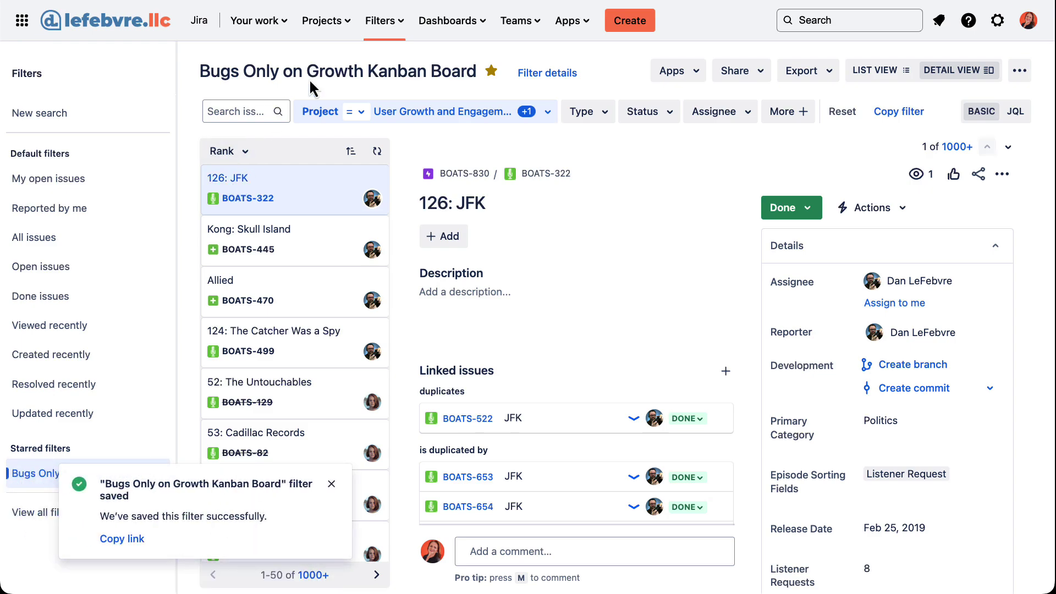
Open the User Growth and Engagement project's Kanban board and collapse the Based on a True Story and User Growth and Engagement swimlanes
click(341, 28)
click(367, 88)
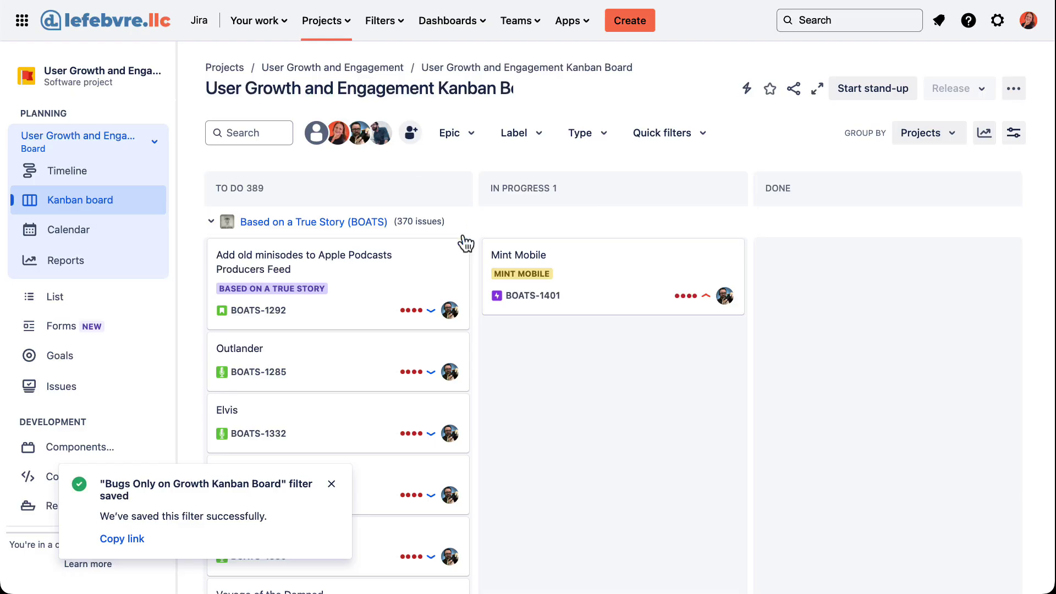
click(211, 222)
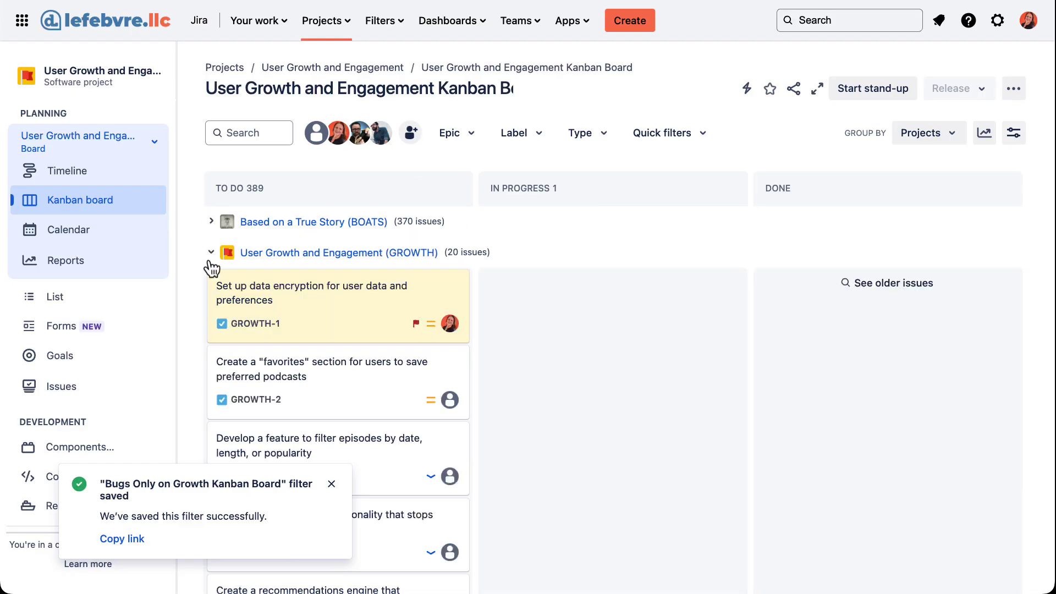
click(211, 253)
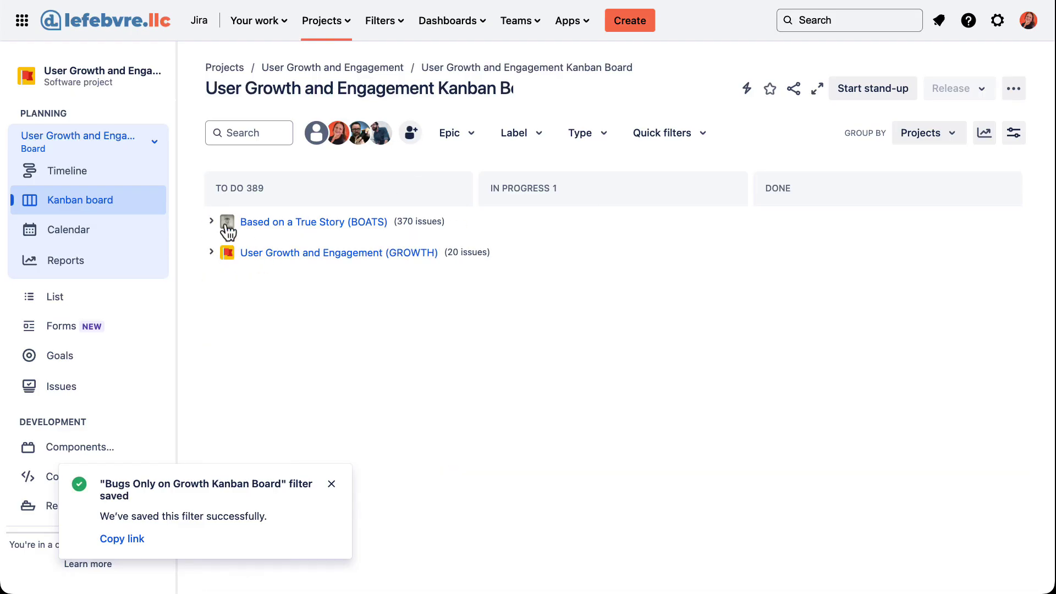
click(213, 253)
click(213, 253)
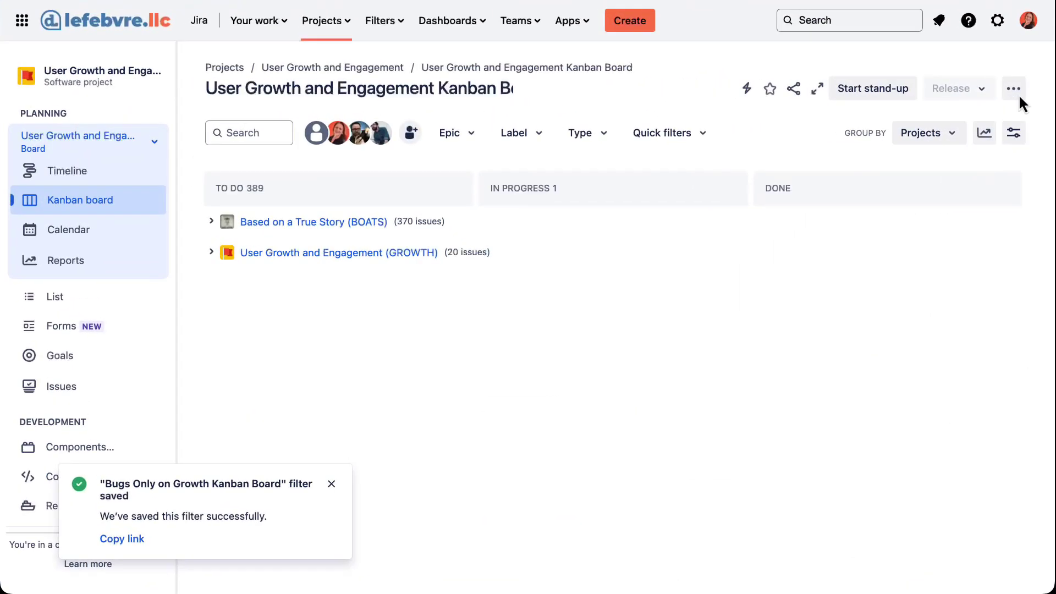
Open the Kanban board's general settings and dismiss the filter-saved notification
click(1015, 91)
click(1001, 123)
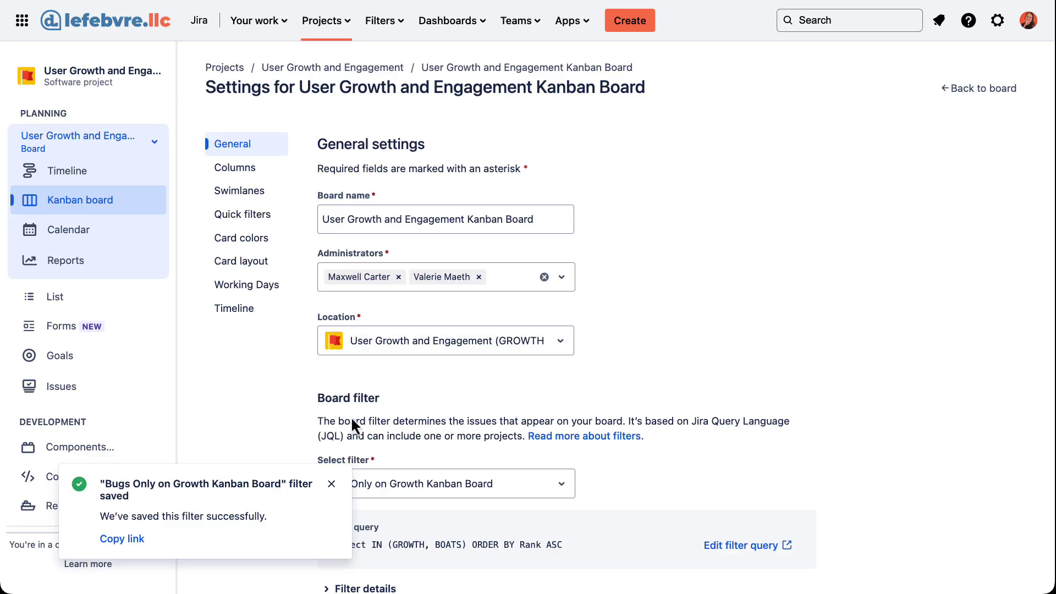
click(331, 484)
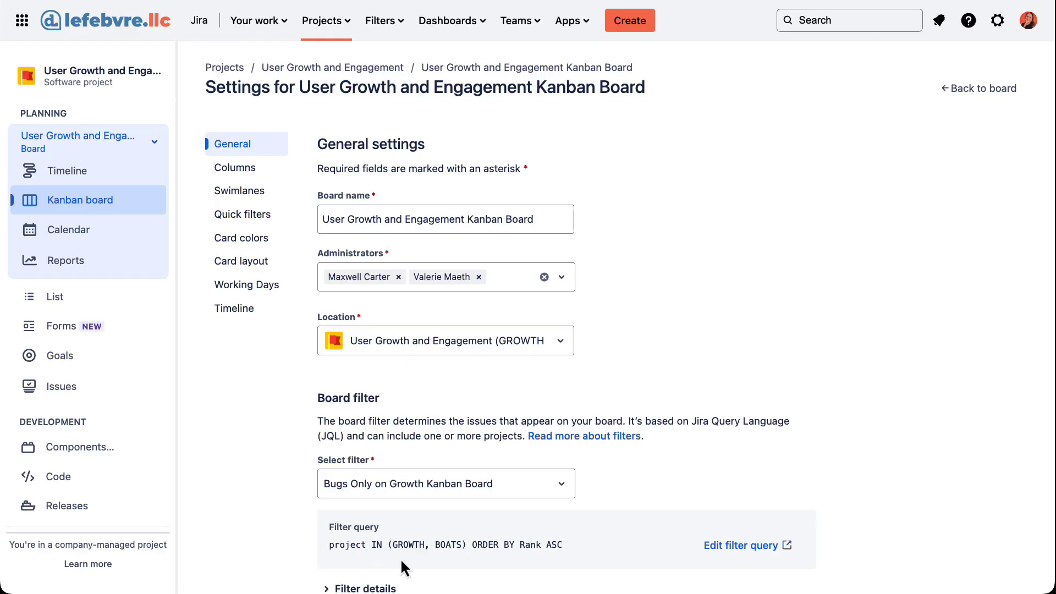
Open the board's column settings and examine how statuses are mapped to the columns
click(235, 168)
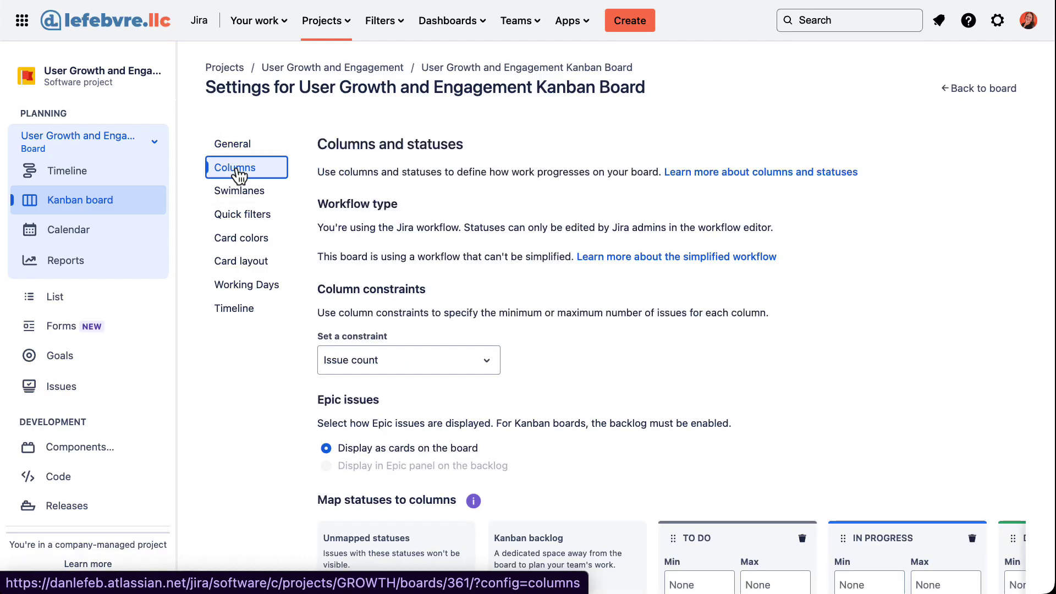
scroll(646, 243, down, 5)
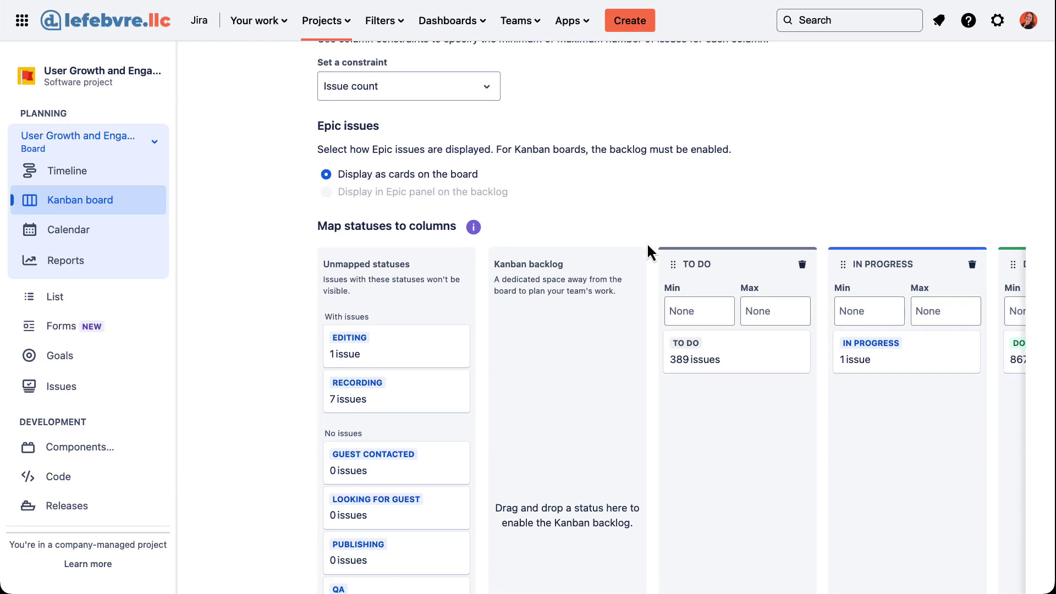
scroll(739, 335, right, 5)
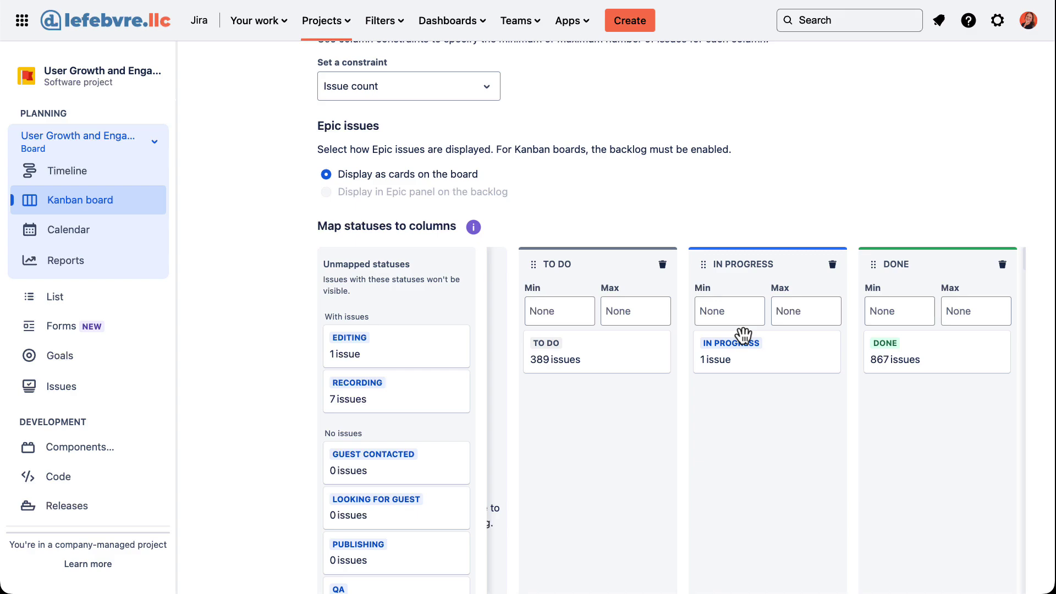
scroll(743, 335, up, 5)
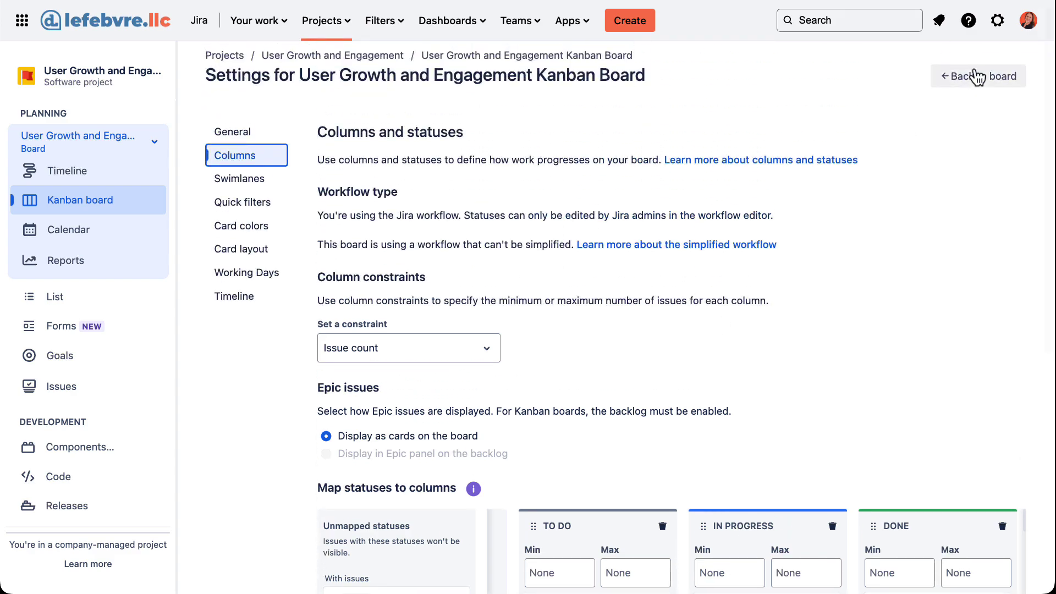
Move issue GROWTH-1 from To Do to In Progress on the board and check the status in its issue details
click(972, 74)
click(225, 256)
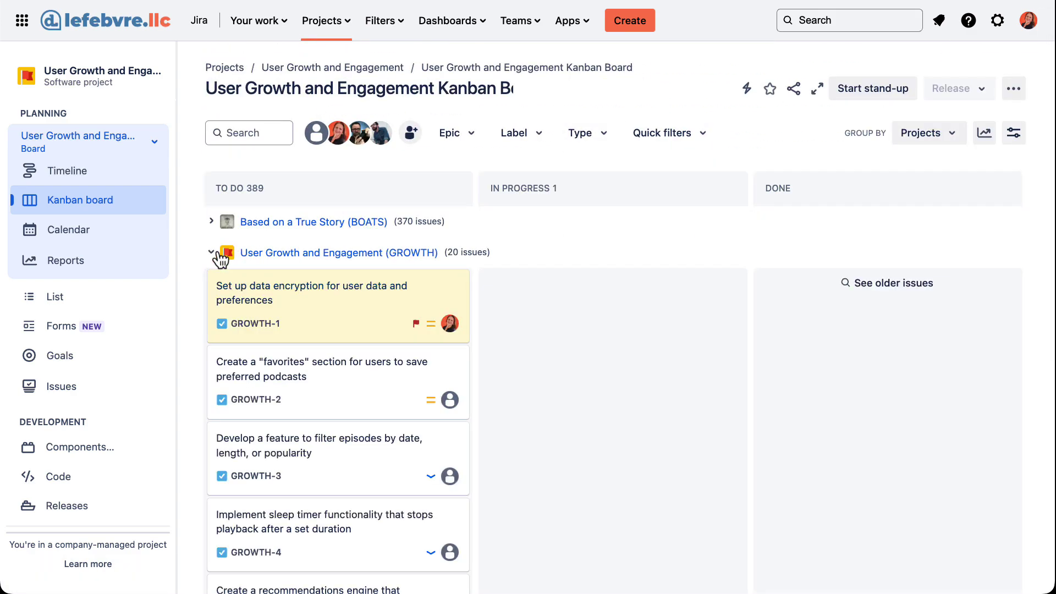
drag(321, 315, 574, 312)
click(573, 312)
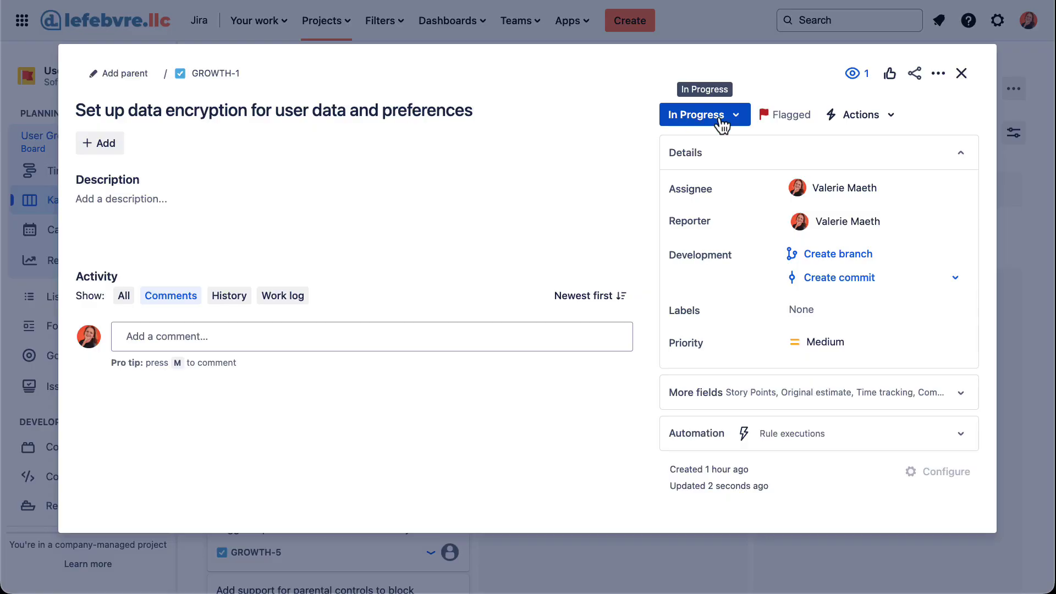
click(960, 73)
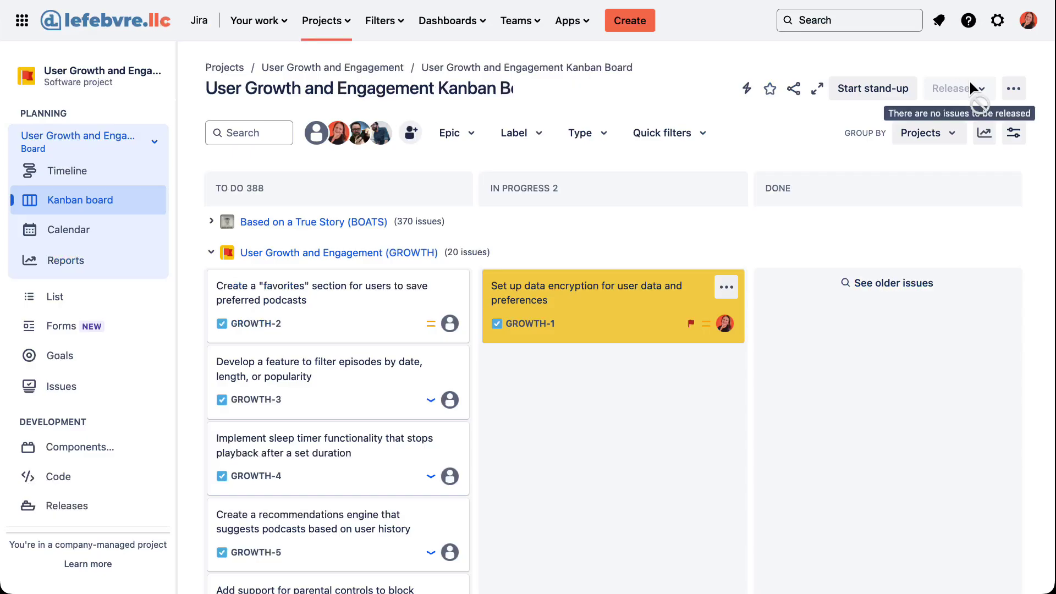
Reopen the board's column settings and review the unmapped statuses alongside the To Do and In Progress mappings
click(1013, 89)
click(985, 129)
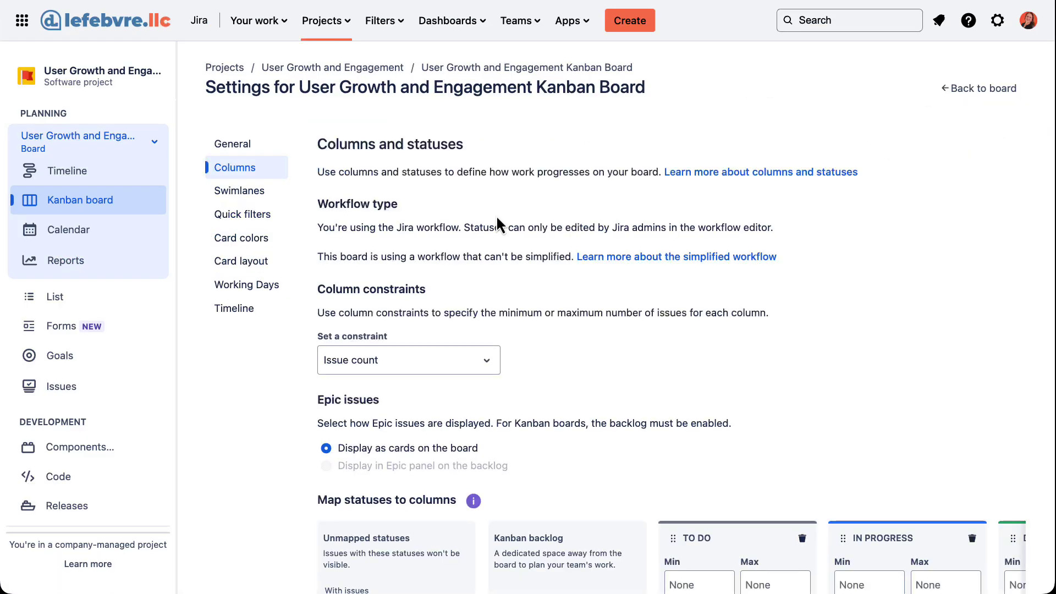
scroll(496, 215, down, 5)
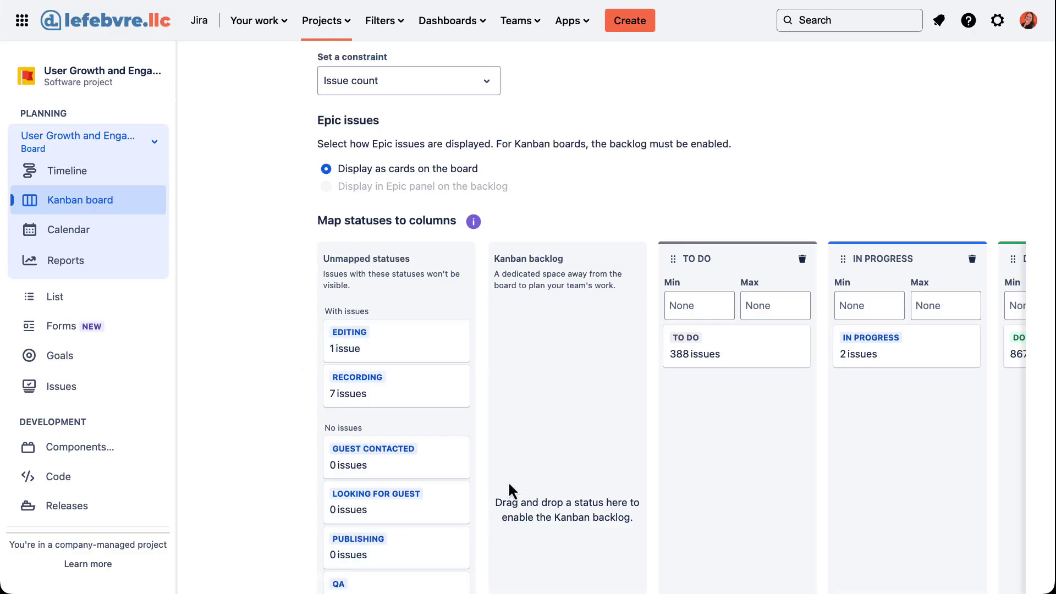
scroll(510, 485, up, 2)
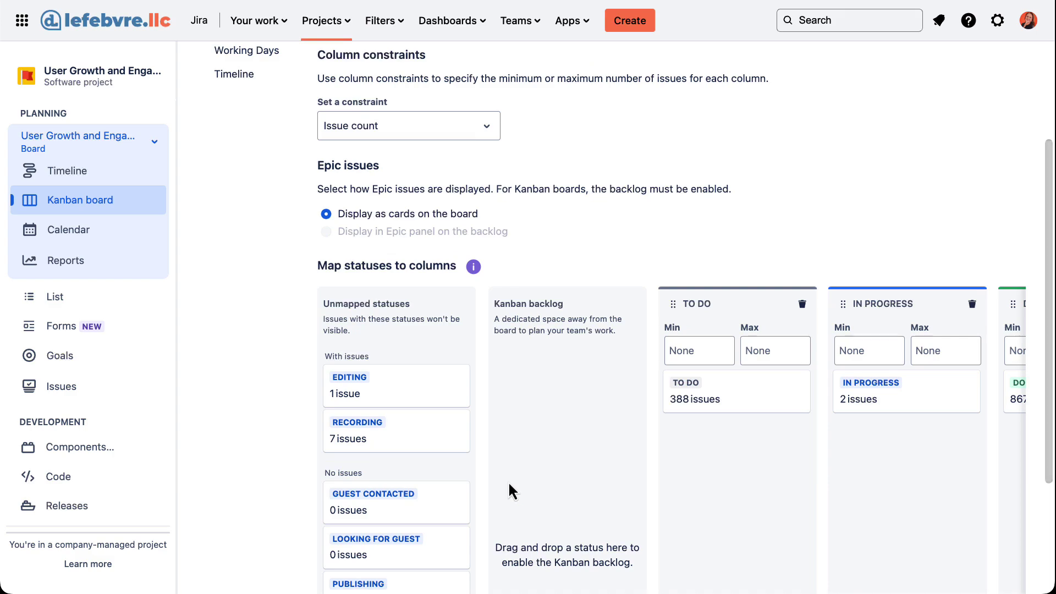
scroll(510, 484, down, 3)
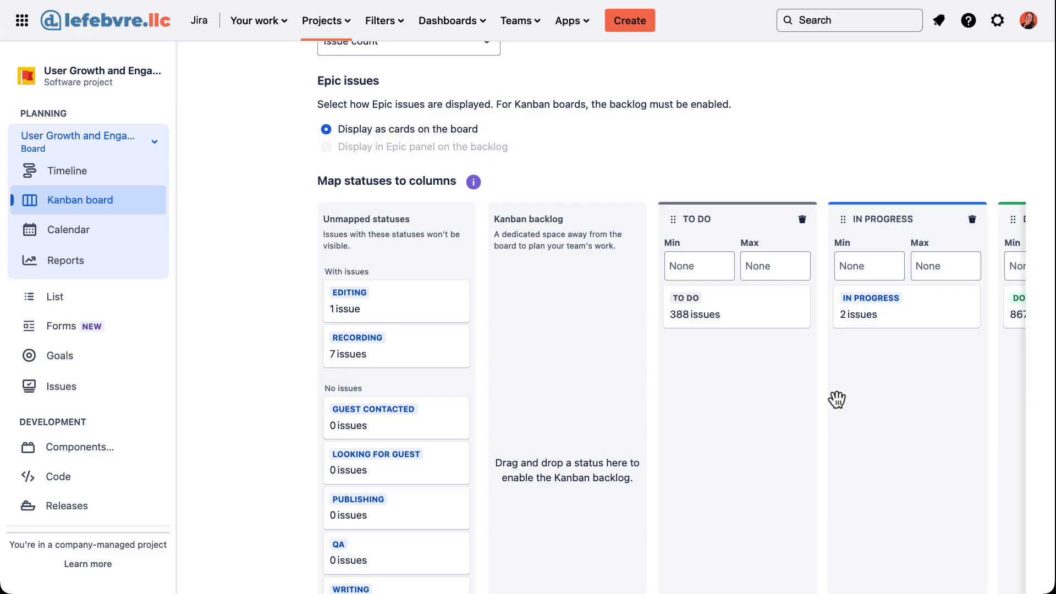
scroll(833, 401, up, 5)
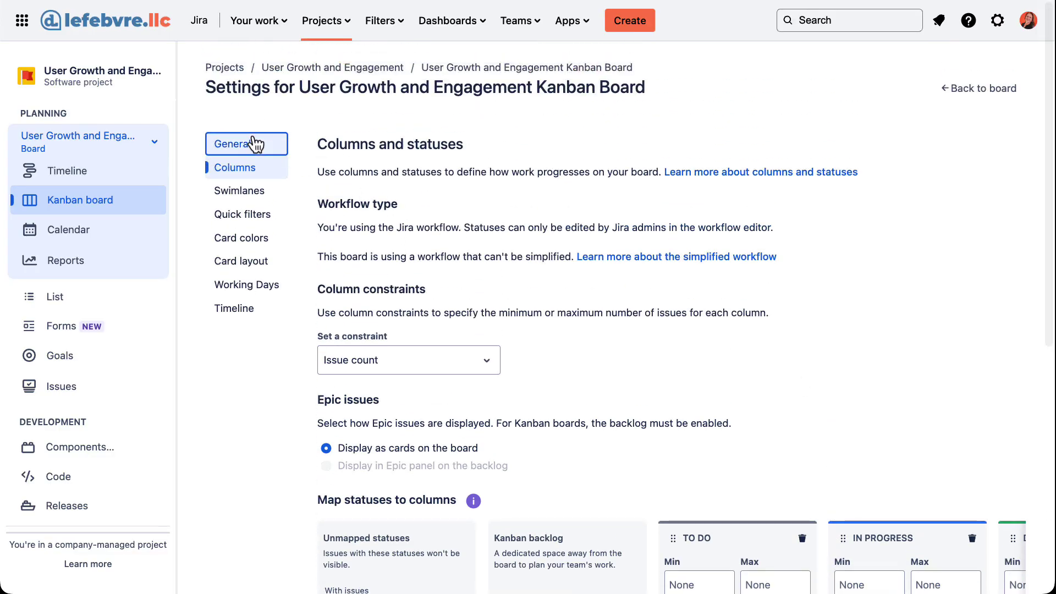
Remove the Based on a True Story project from the board's filter query and save the filter
click(284, 144)
click(745, 545)
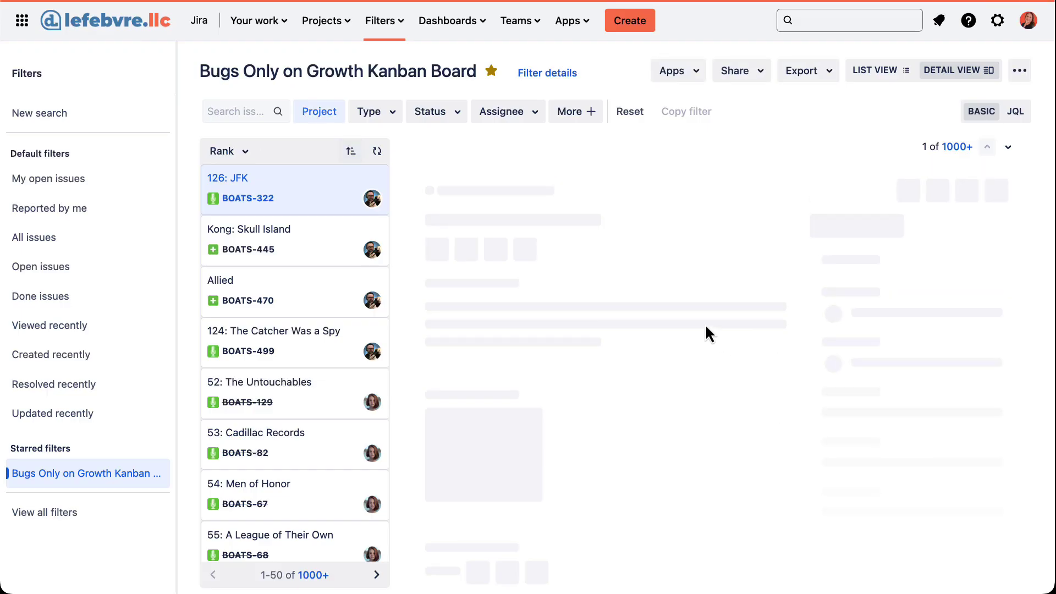
click(385, 113)
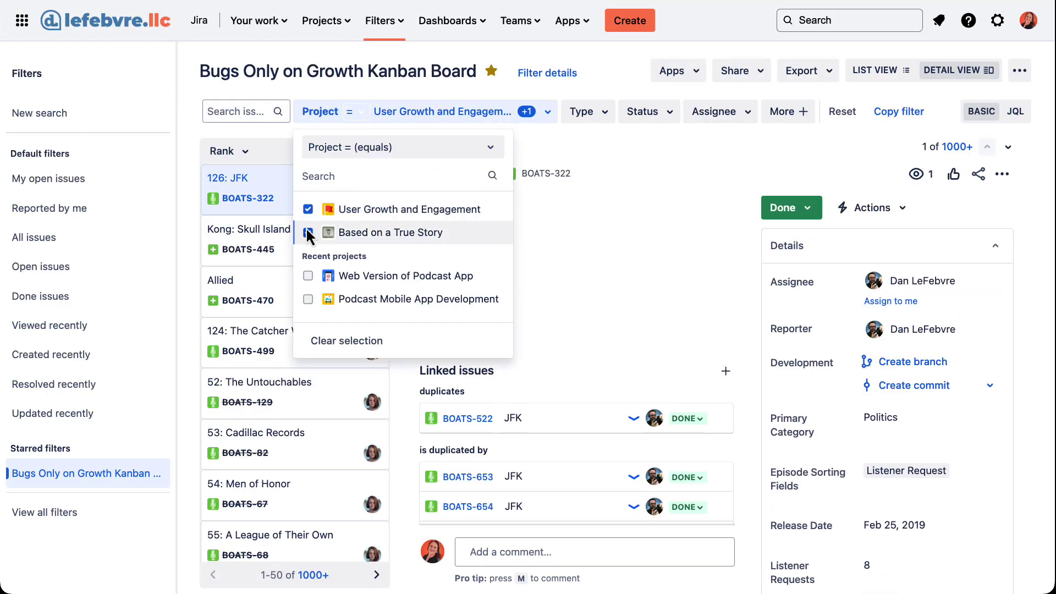
click(700, 144)
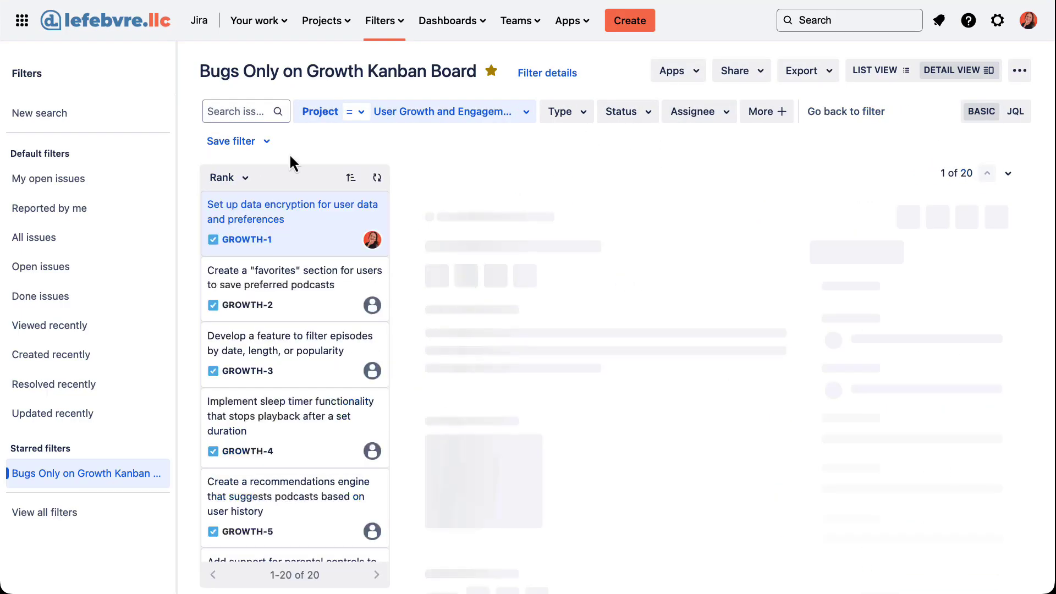
click(225, 144)
click(220, 181)
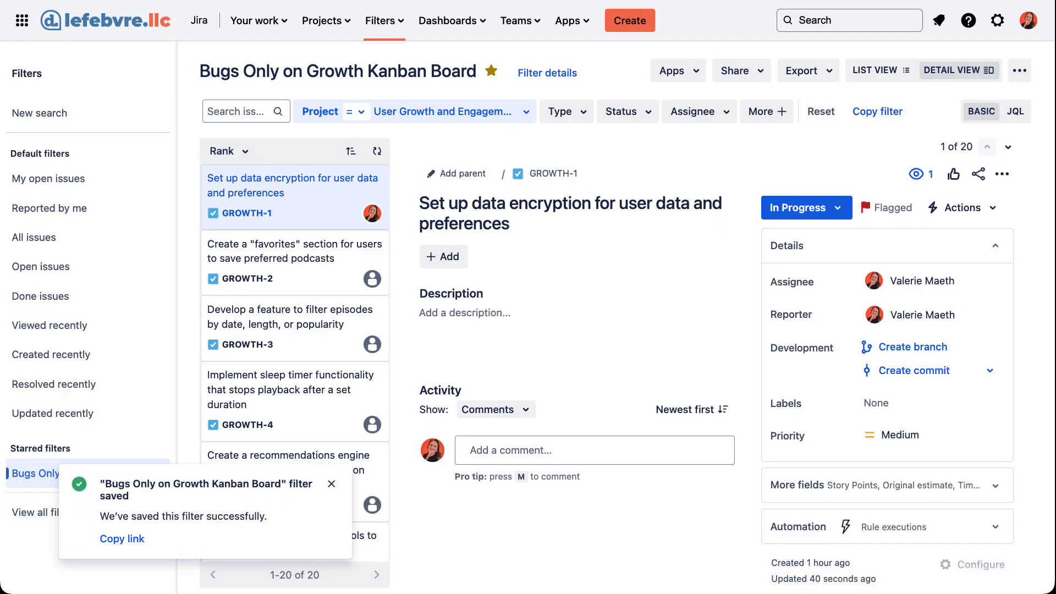
Reopen the User Growth and Engagement board's column settings and dismiss the filter-saved notification
click(324, 21)
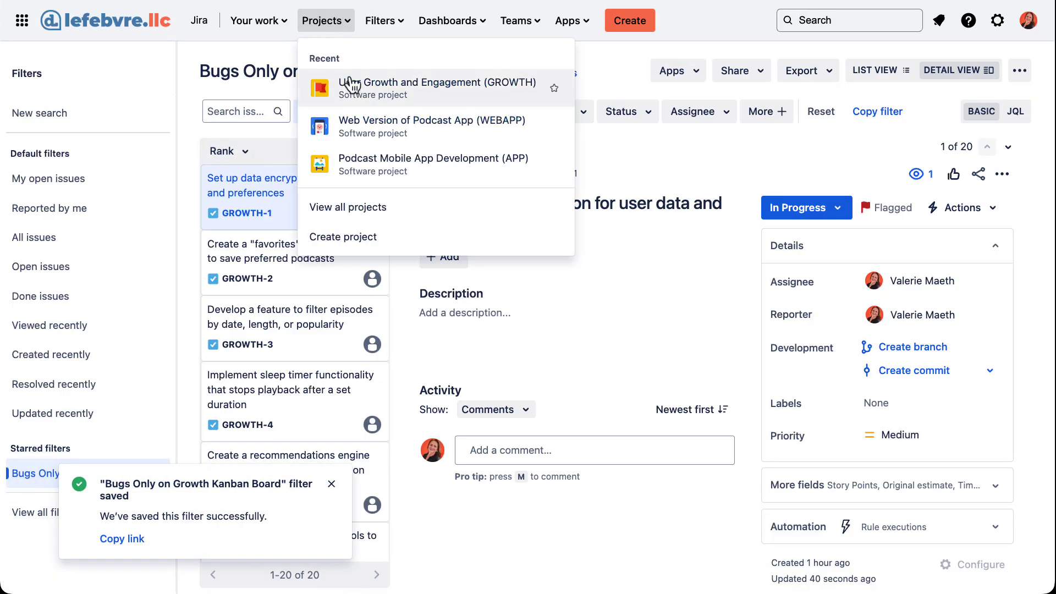
click(352, 80)
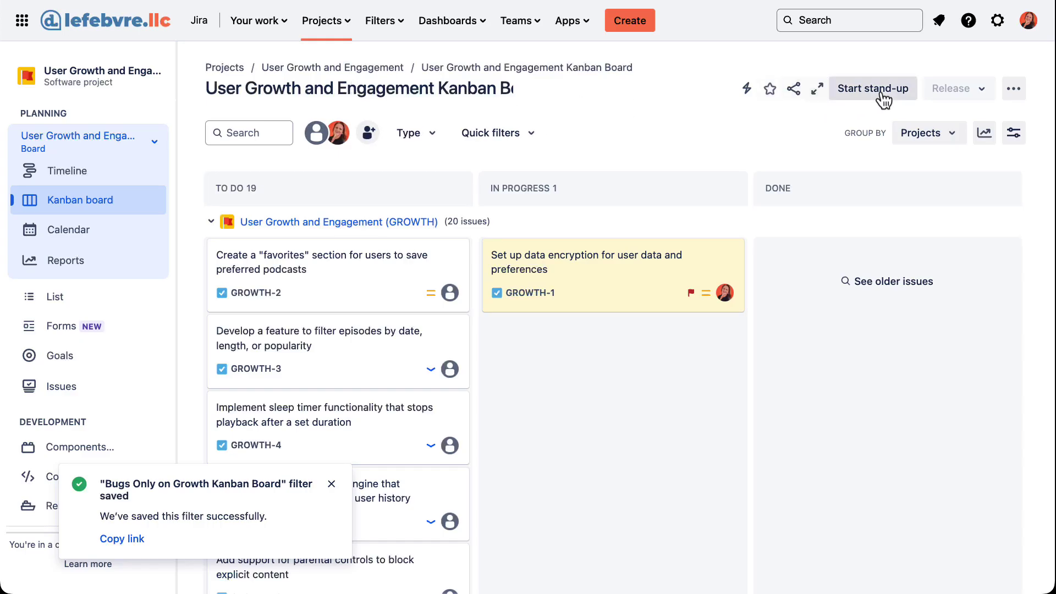
click(1011, 90)
click(1006, 124)
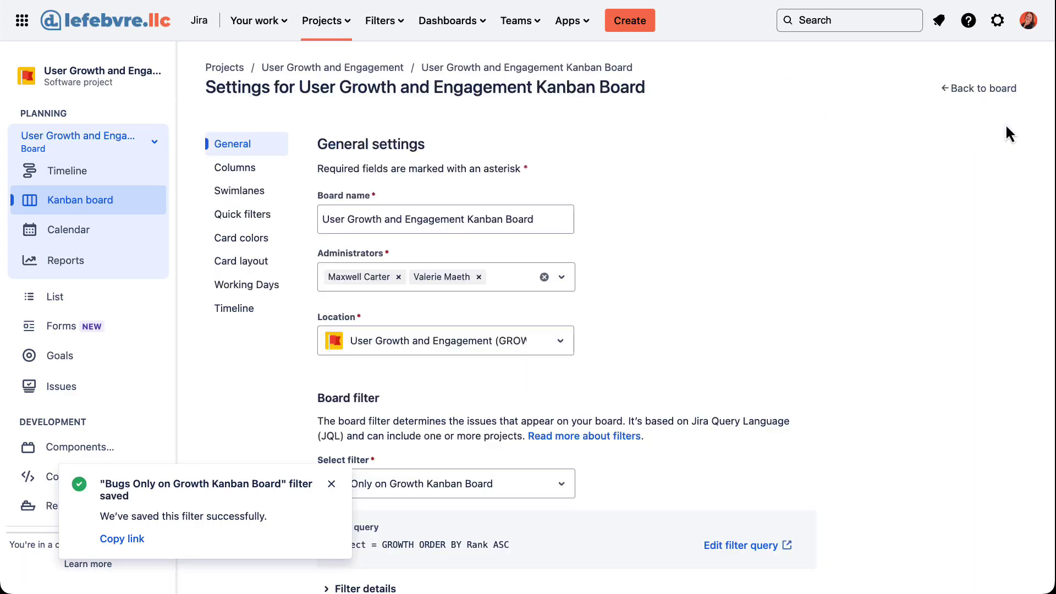
click(271, 175)
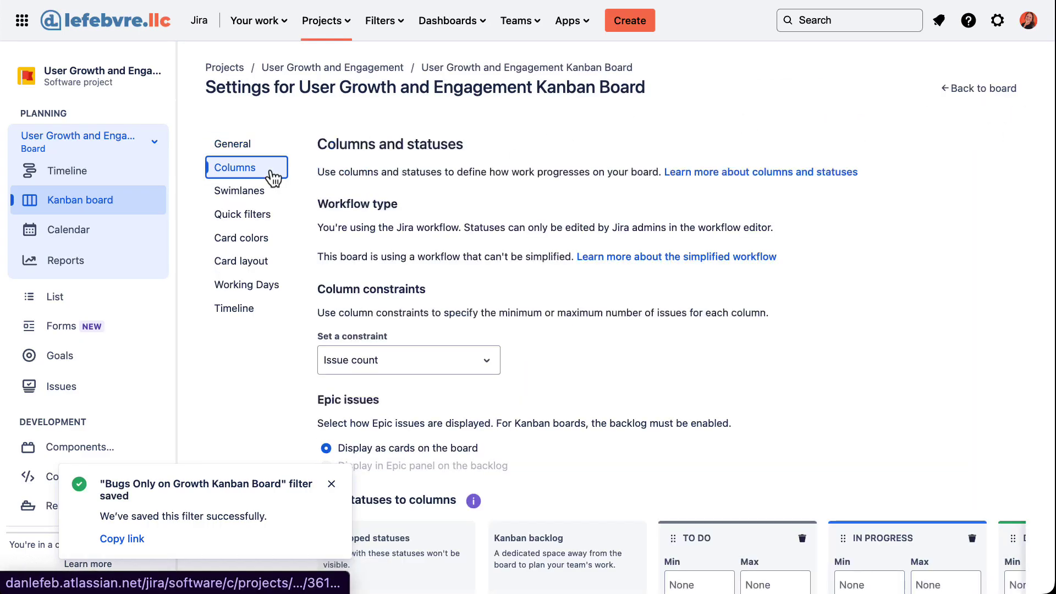
scroll(606, 383, down, 5)
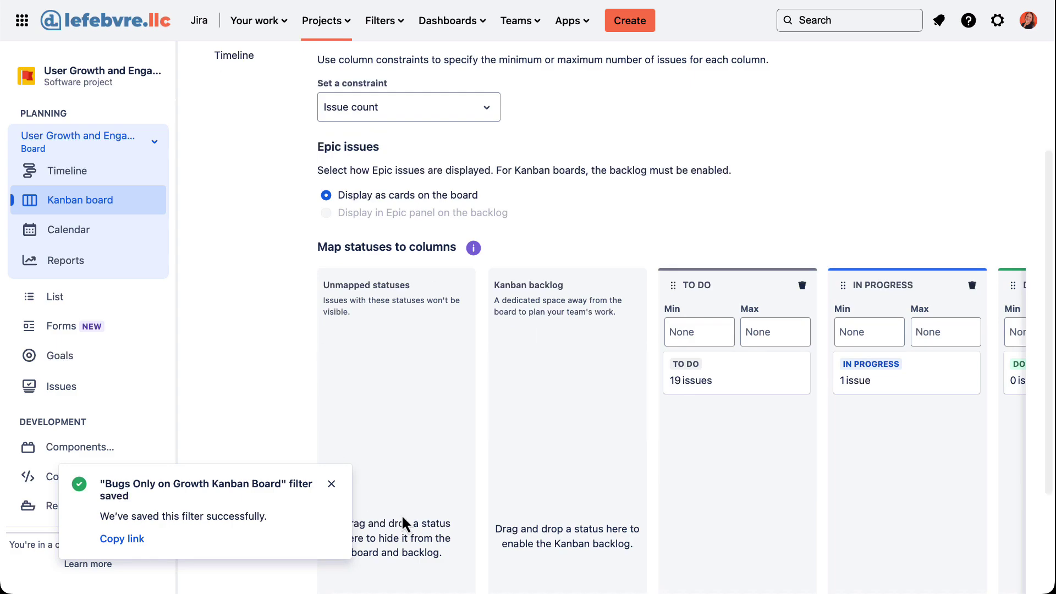
click(333, 484)
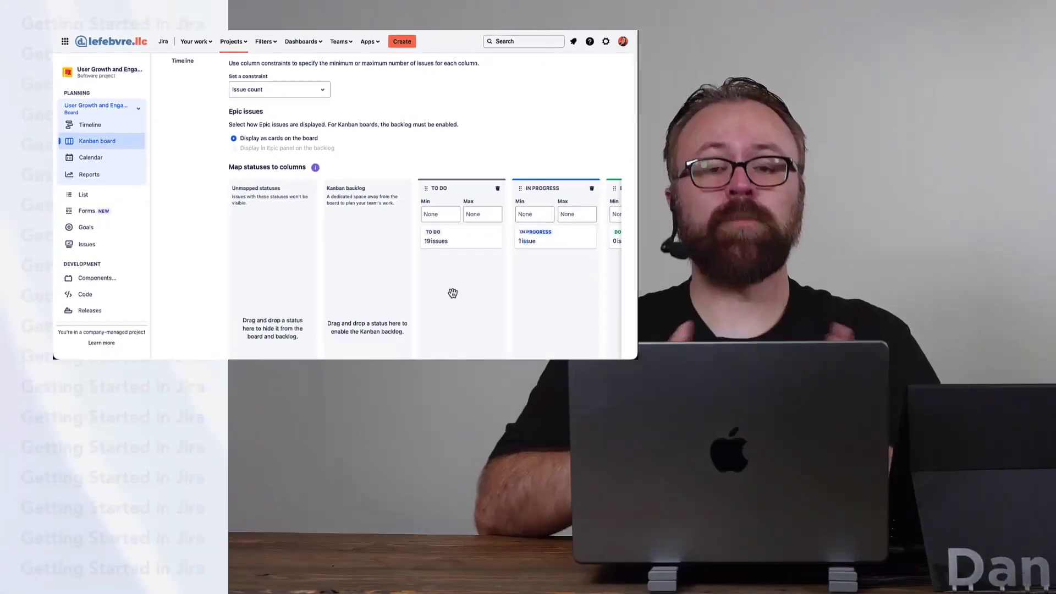
Create a new board column named Review after the Done column
scroll(420, 272, down, 2)
scroll(420, 271, right, 3)
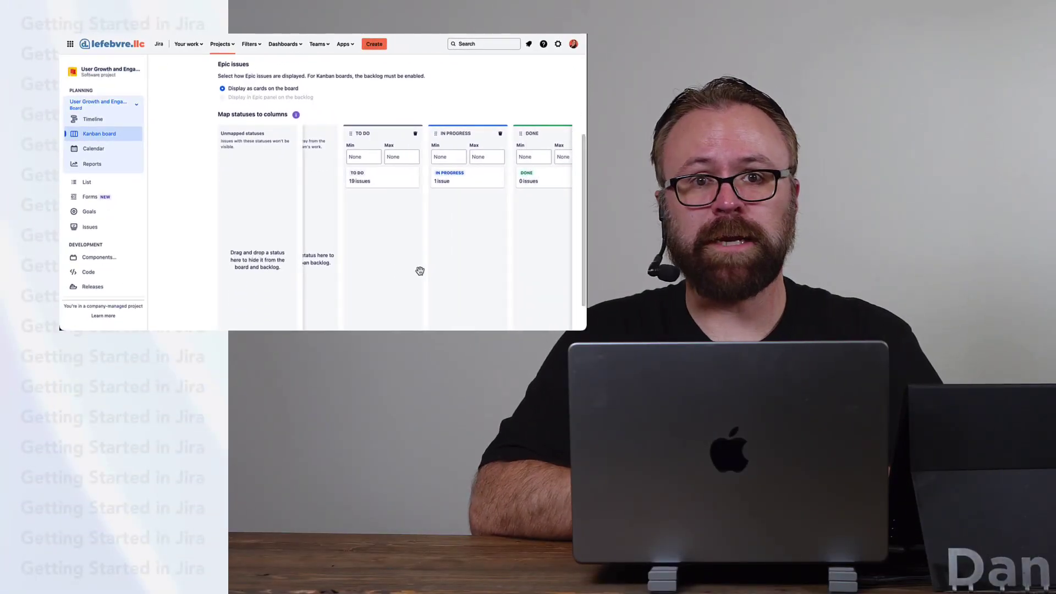
scroll(420, 271, left, 3)
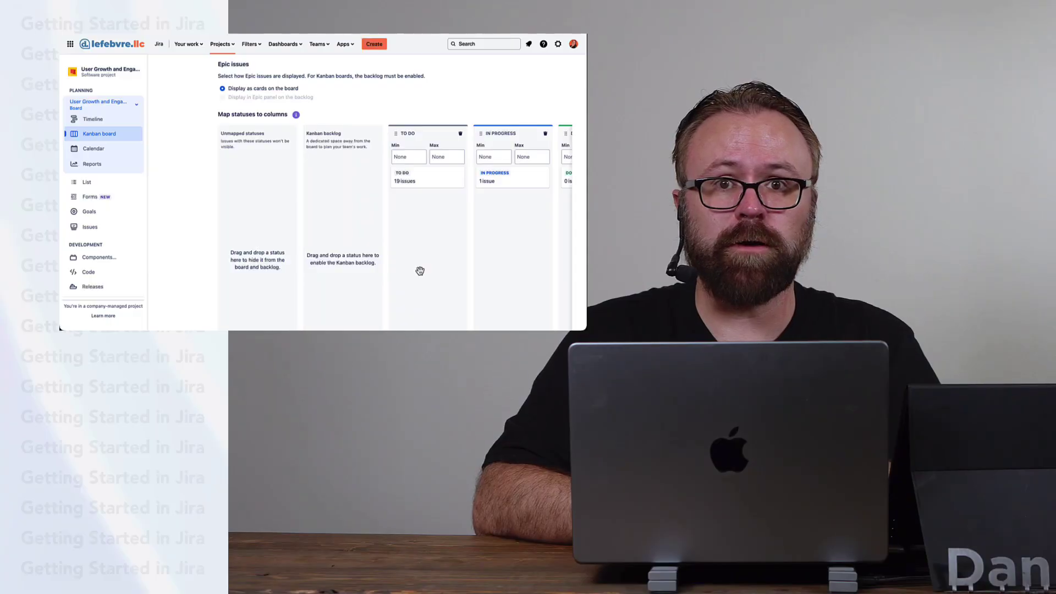
scroll(420, 271, right, 2)
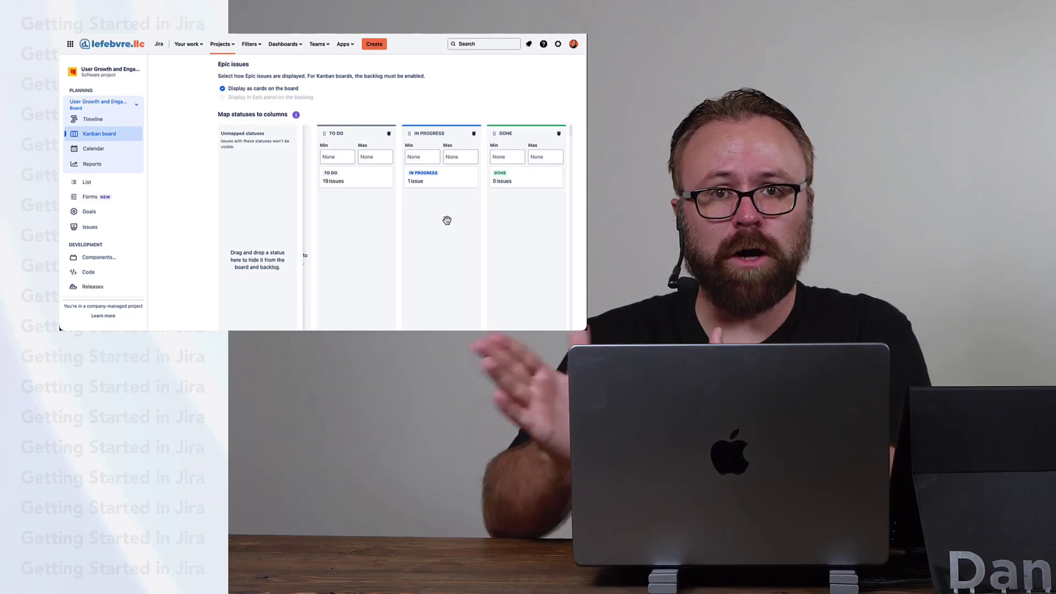
scroll(447, 220, right, 1)
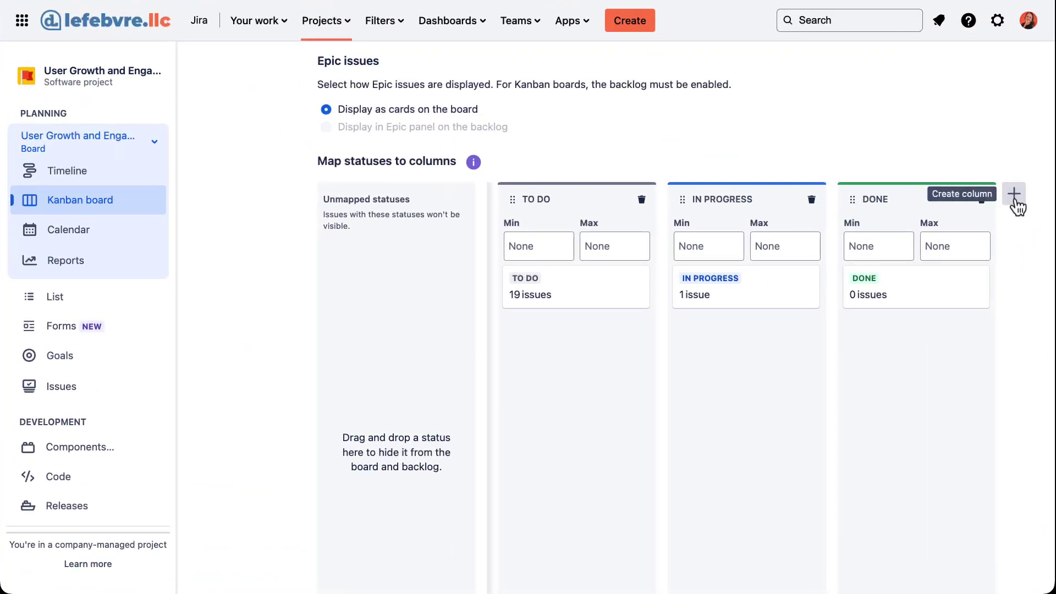
click(1016, 199)
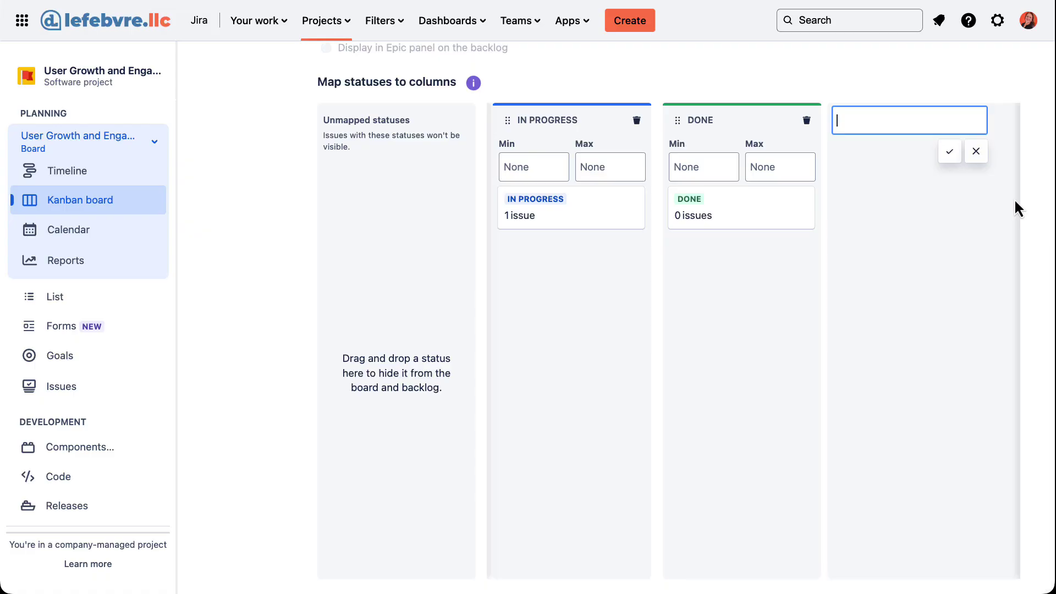
text(Review)
click(949, 151)
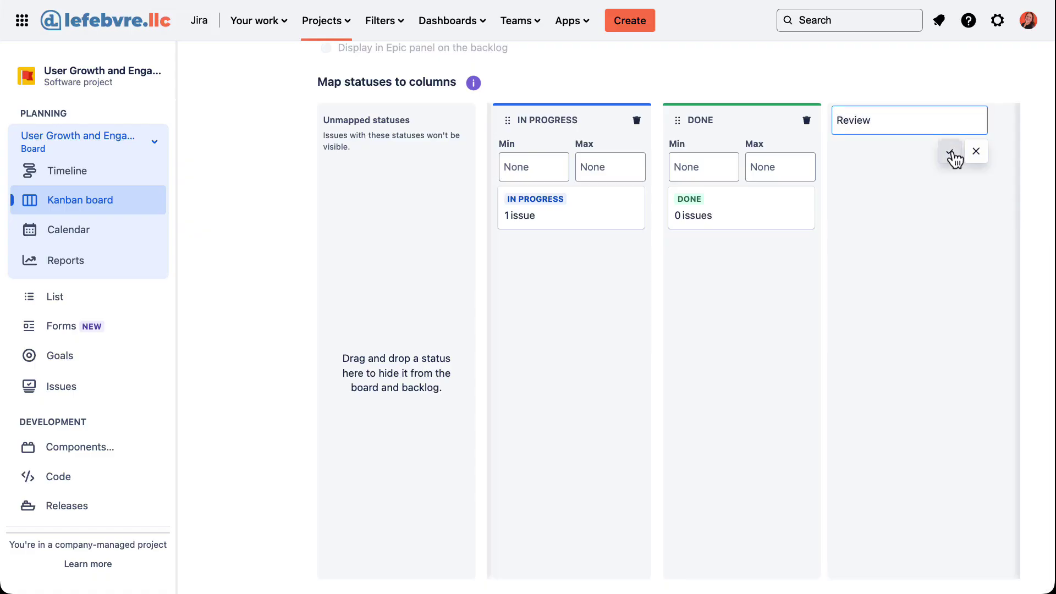
scroll(922, 312, right, 5)
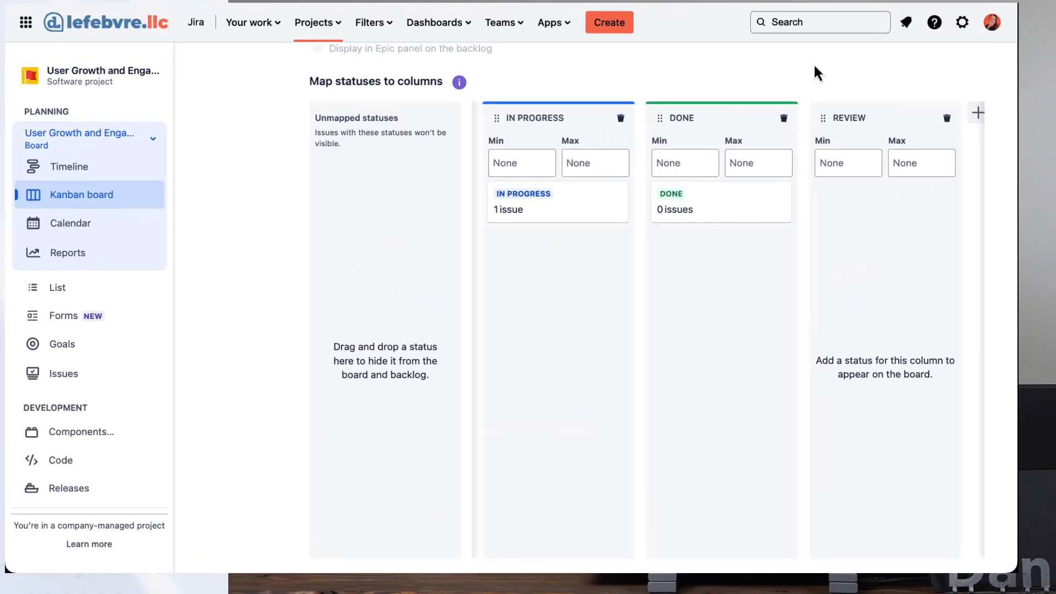
Open the board's swimlane settings and review the grouping method and its queries
scroll(297, 192, up, 3)
scroll(478, 324, up, 10)
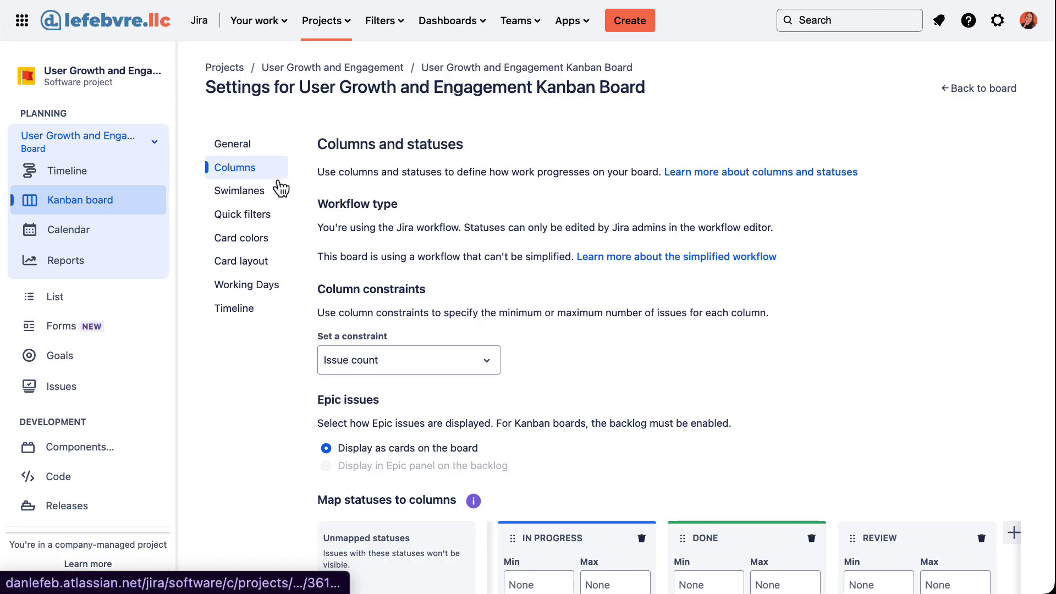
click(265, 197)
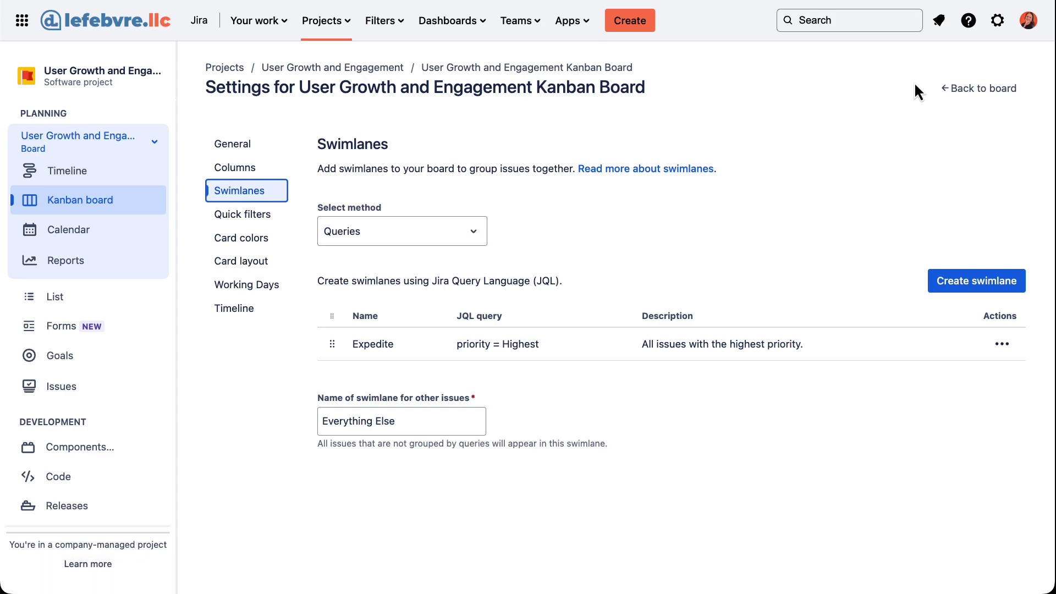
Return to the Kanban board, then collapse and re-expand the User Growth and Engagement swimlane
click(961, 89)
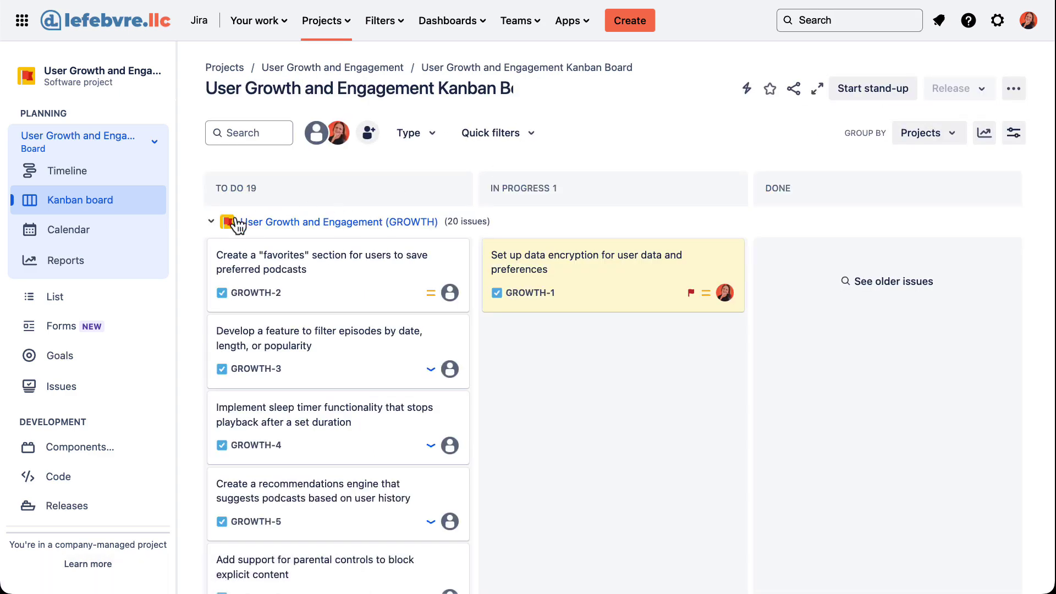
click(211, 221)
click(218, 221)
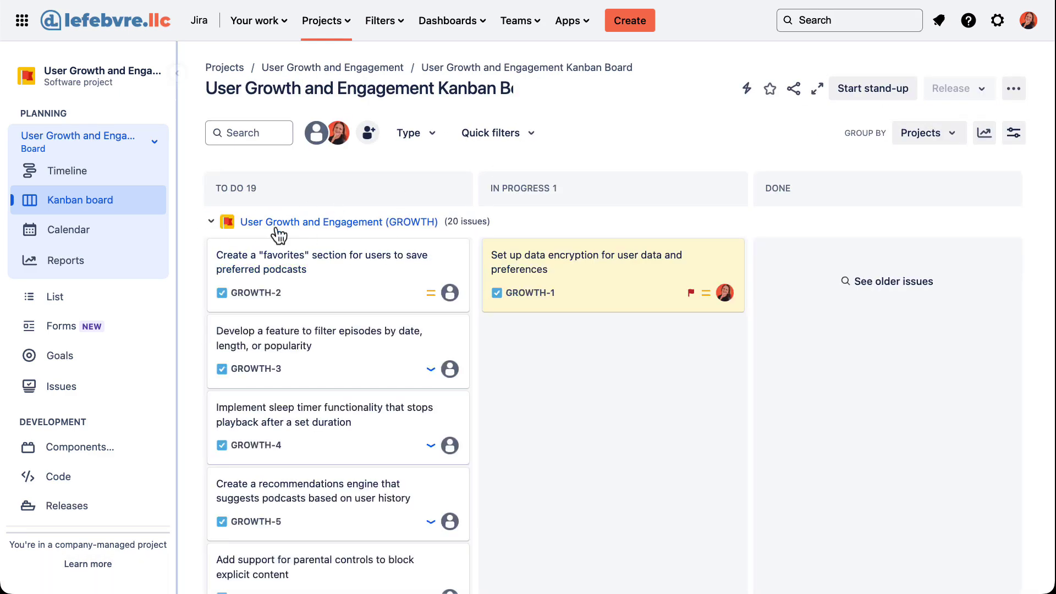
Group the board's issues by assignee and expand the first assignee's swimlane
click(928, 133)
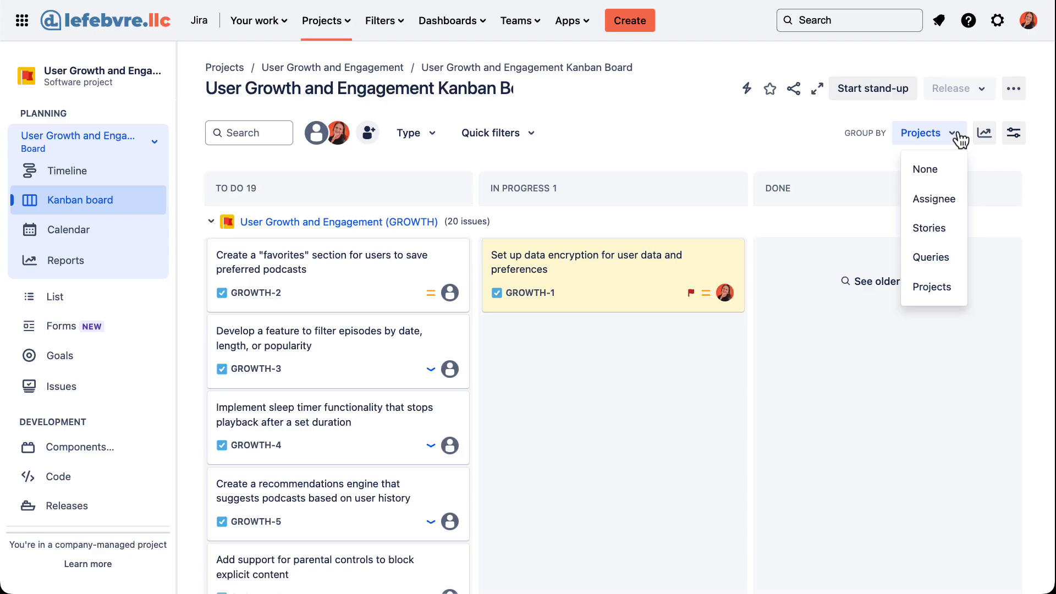
click(934, 204)
click(212, 221)
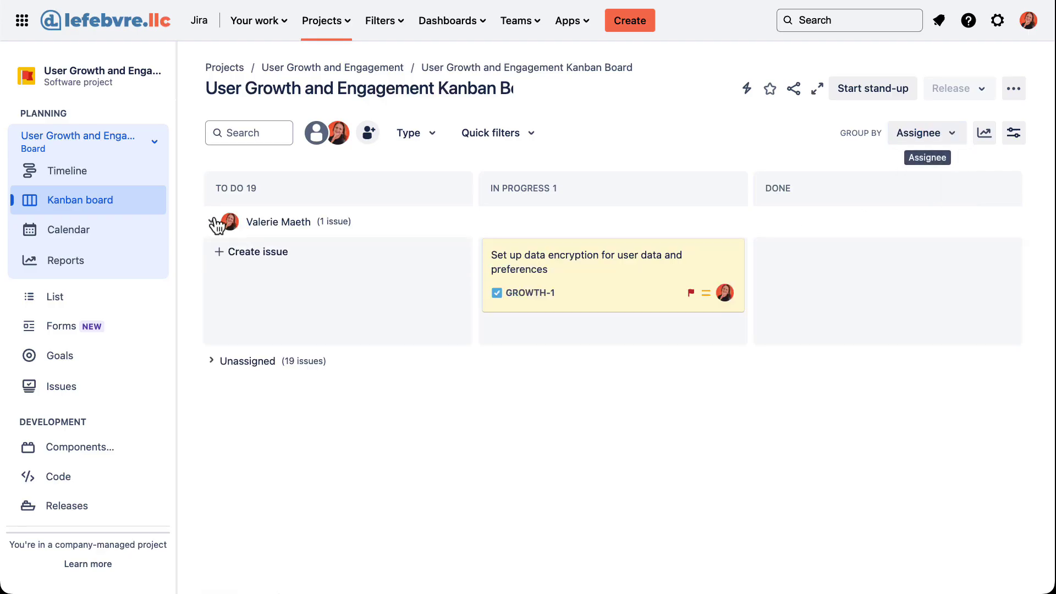
Collapse the first assignee's swimlane, then open the board's swimlane settings and choose Queries as the method
click(211, 221)
click(1012, 91)
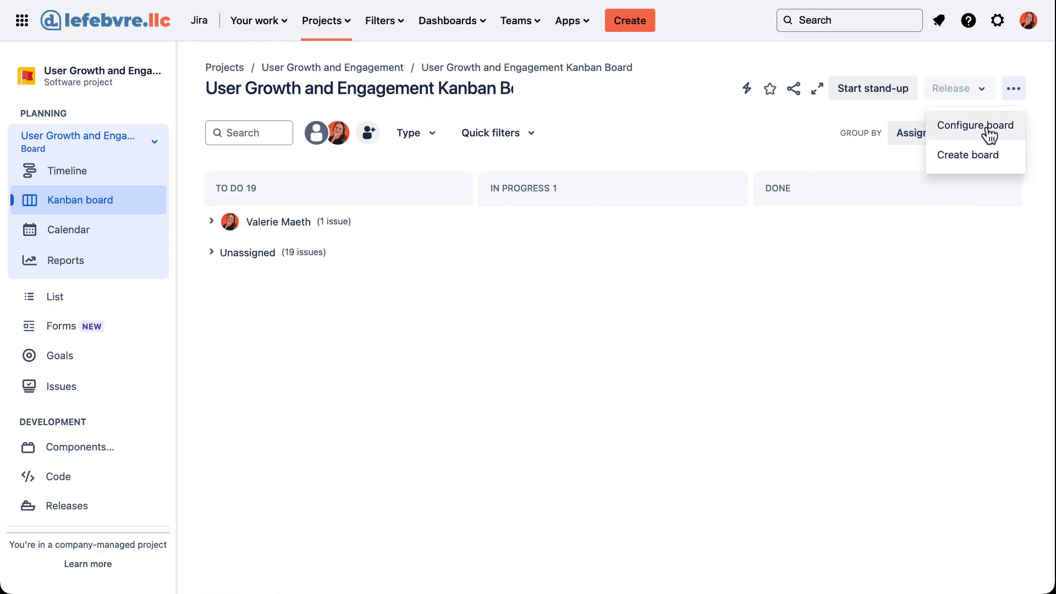
click(985, 127)
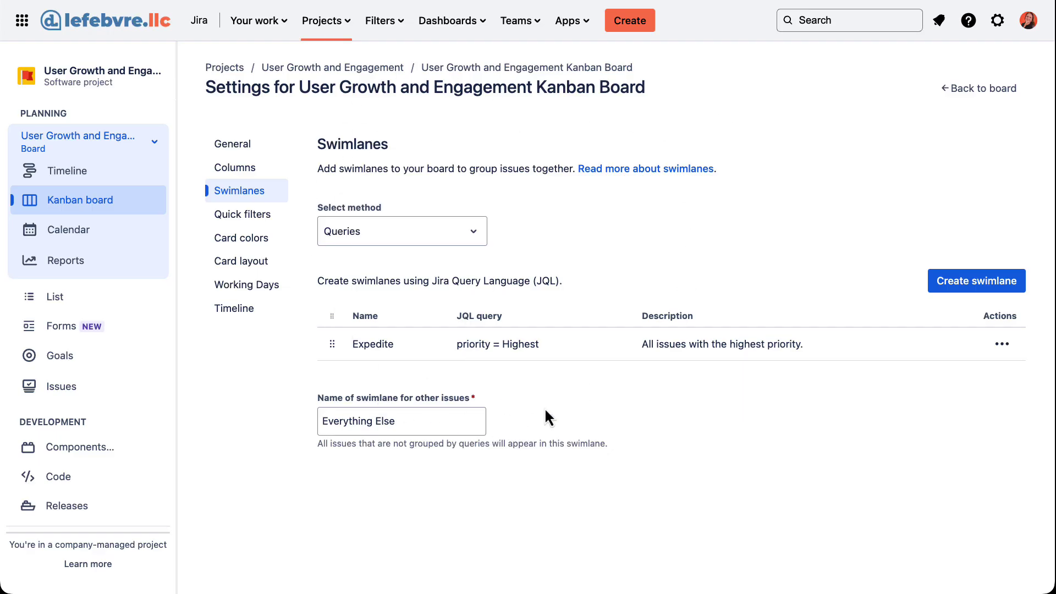
click(473, 234)
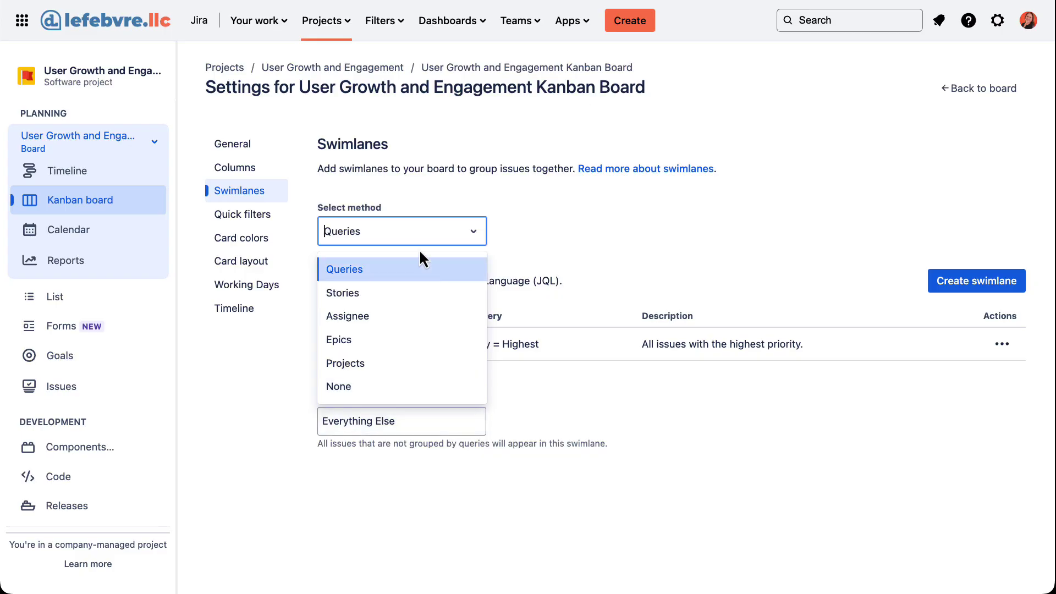
click(421, 267)
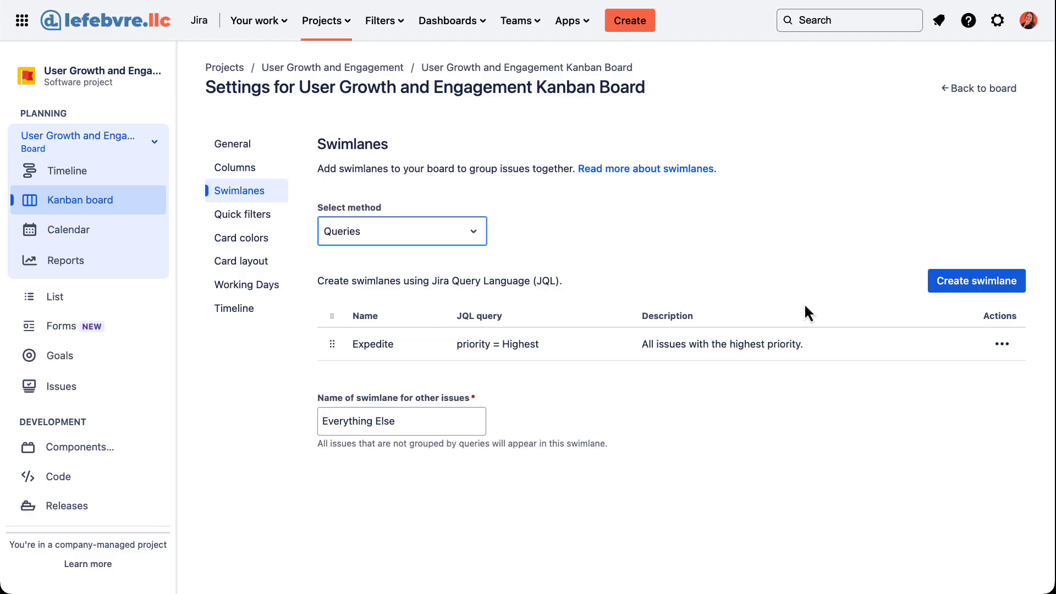
Start creating a new query-based swimlane and name it High Priority Bugs
click(973, 281)
click(611, 162)
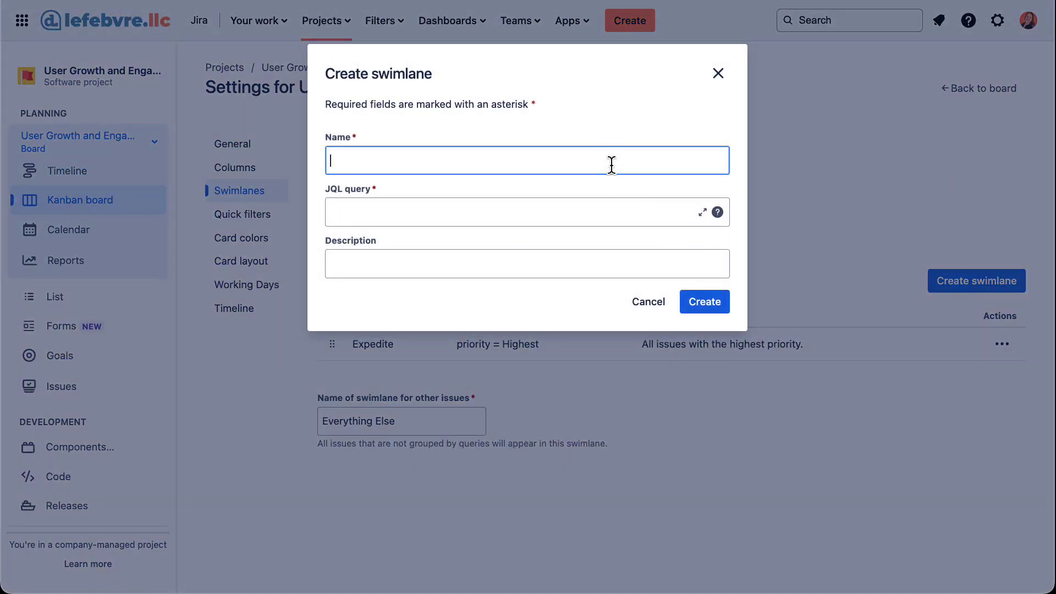
text(High Prioir)
text(ty Bugs)
key(Tab)
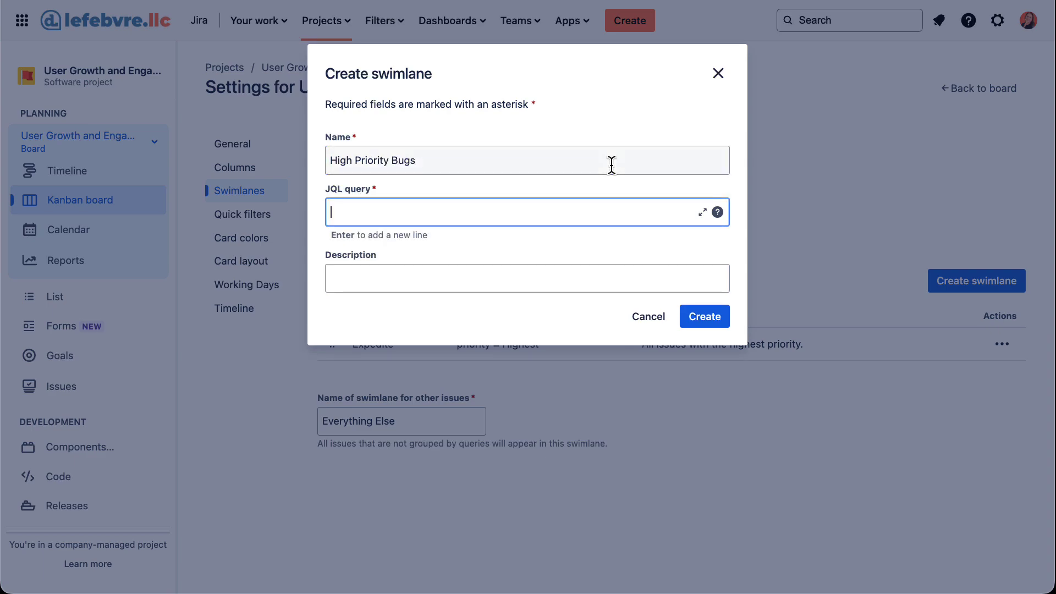
Enter issuetype = Bug as the first condition of the swimlane's JQL query
text(issue)
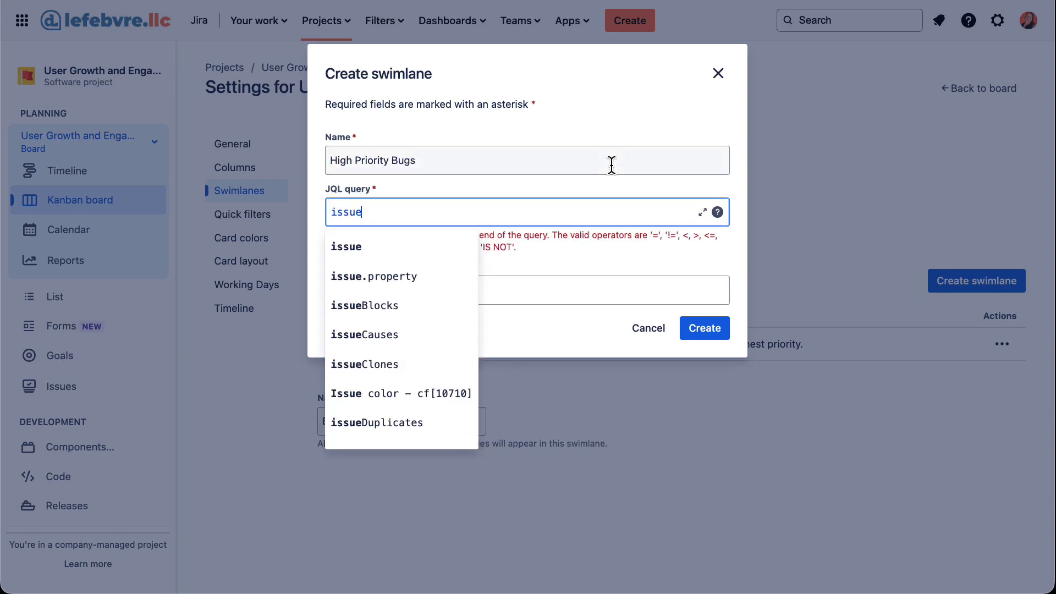
text( type)
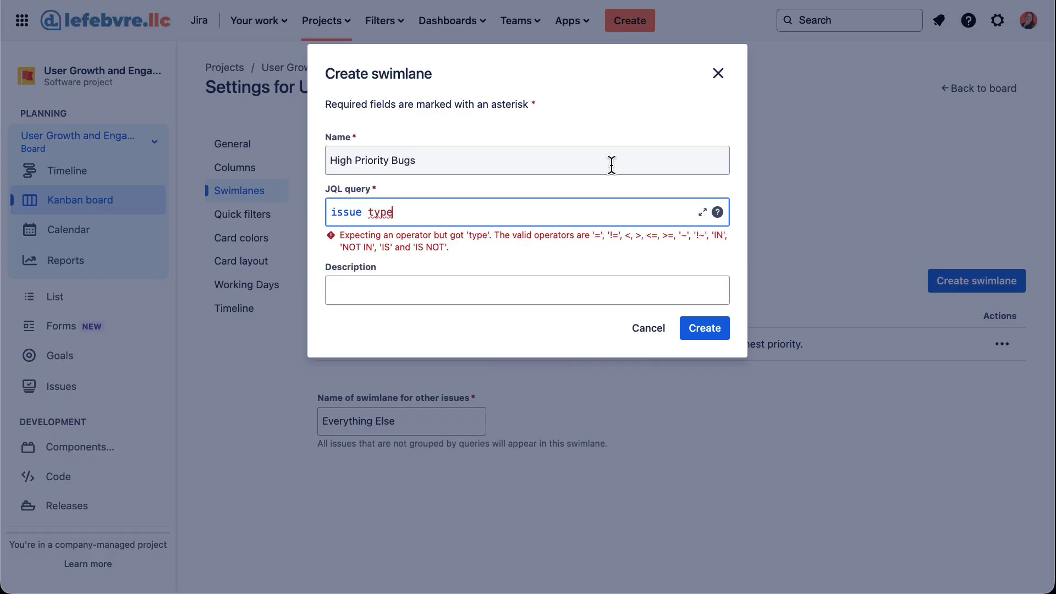
key(BackSpace)
key(BackSpace)
key(BackSpace)
key(BackSpace)
key(BackSpace)
text(type =)
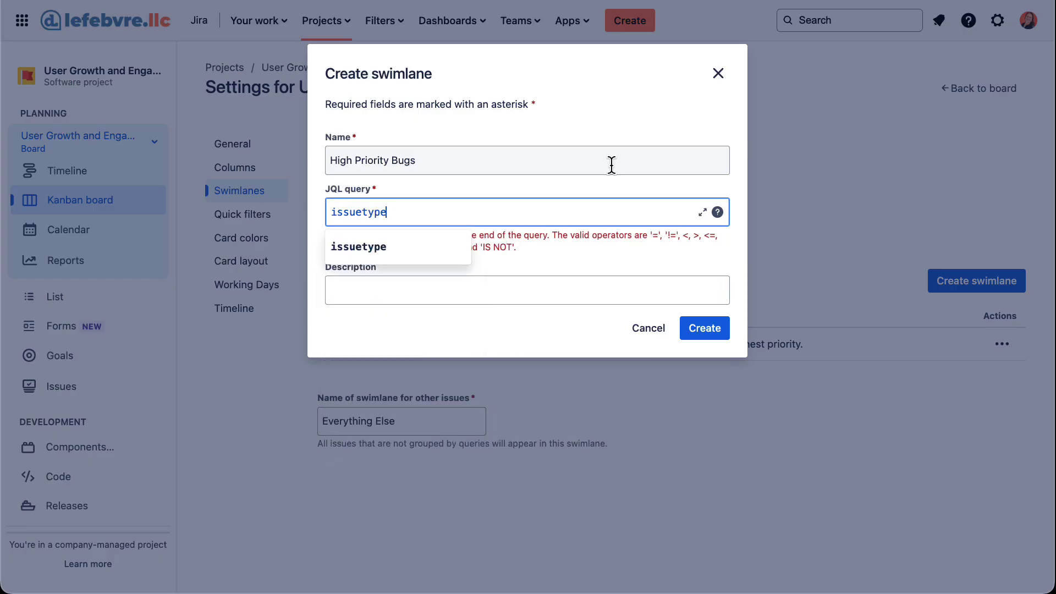
text( BUG)
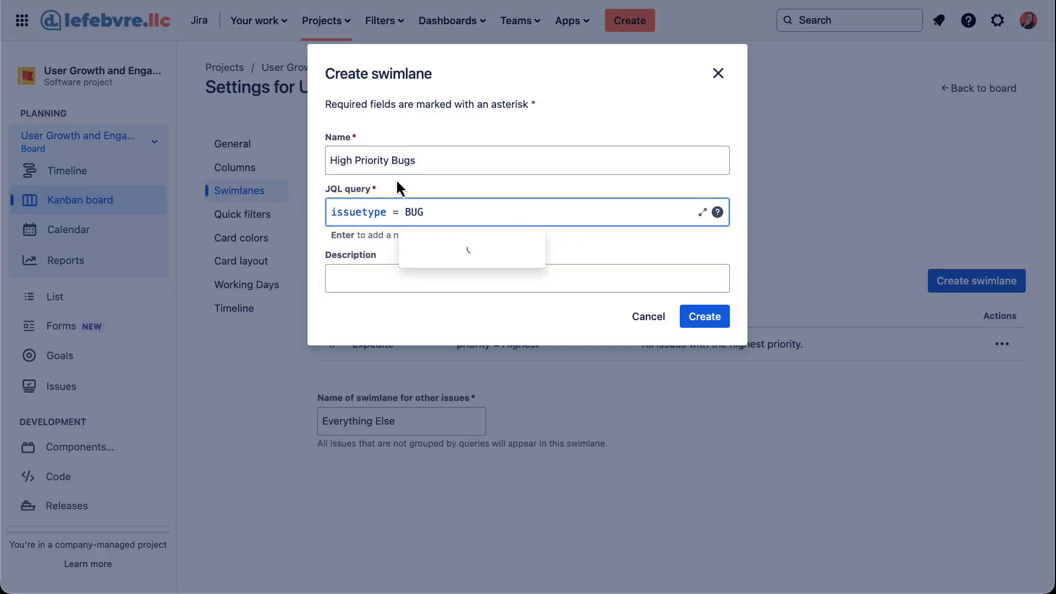
click(449, 250)
Extend the JQL query with AND priority = High and create the swimlane
text(AND)
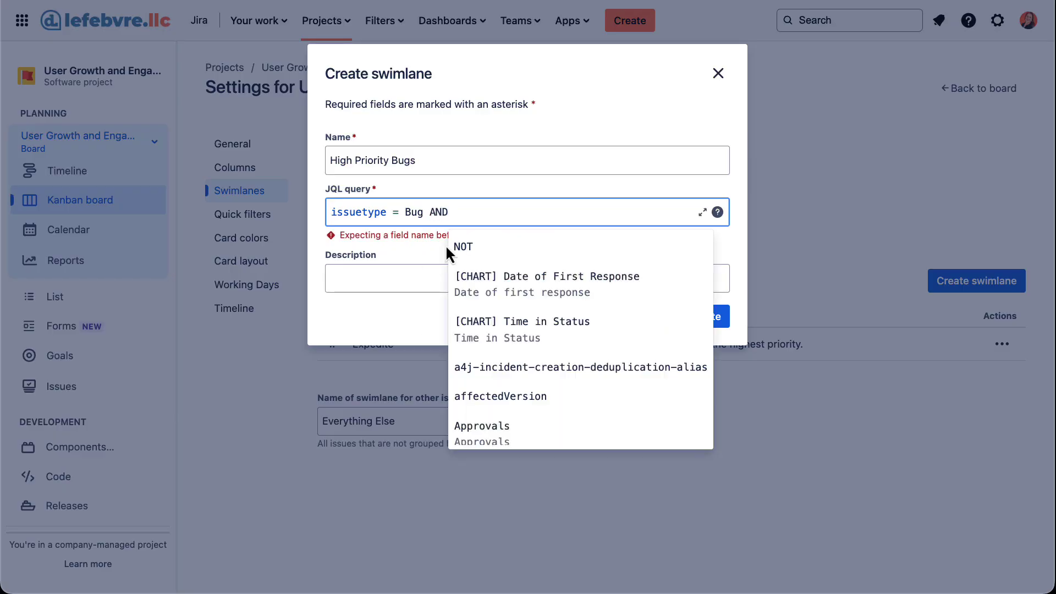
text( priori)
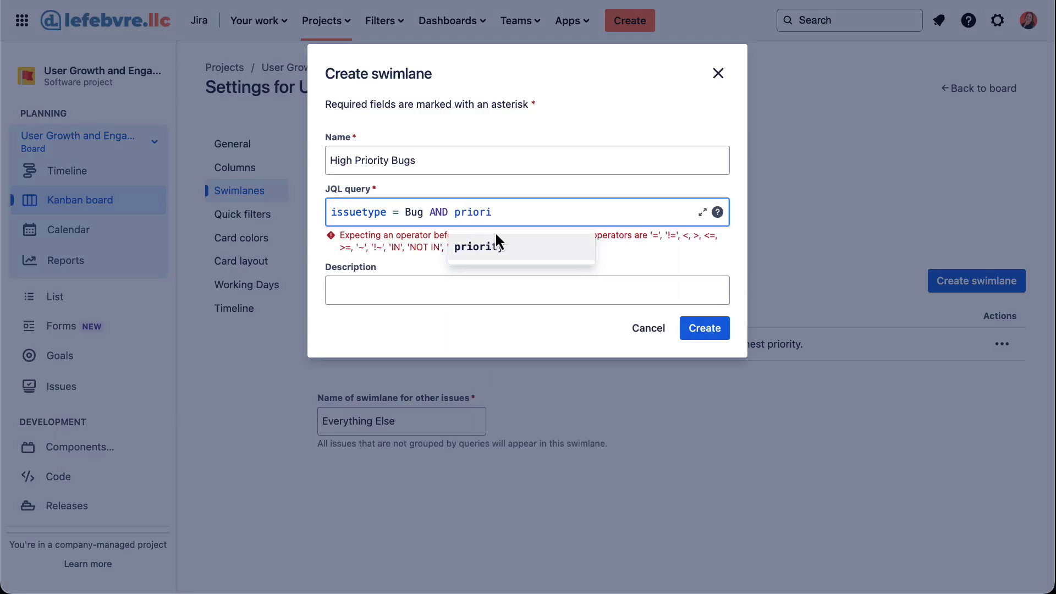
text(ty =)
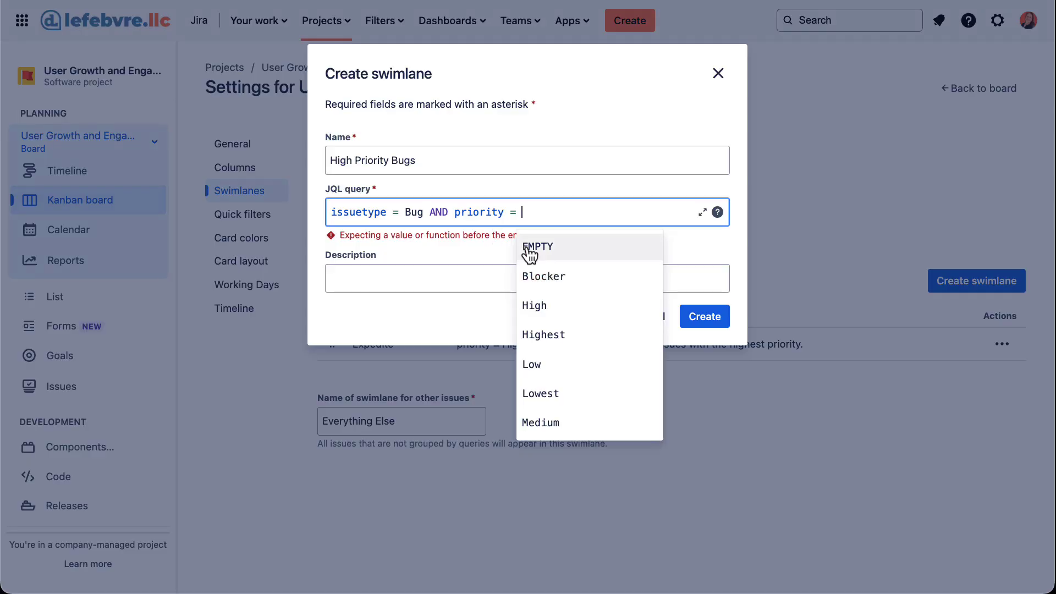
click(554, 312)
click(710, 316)
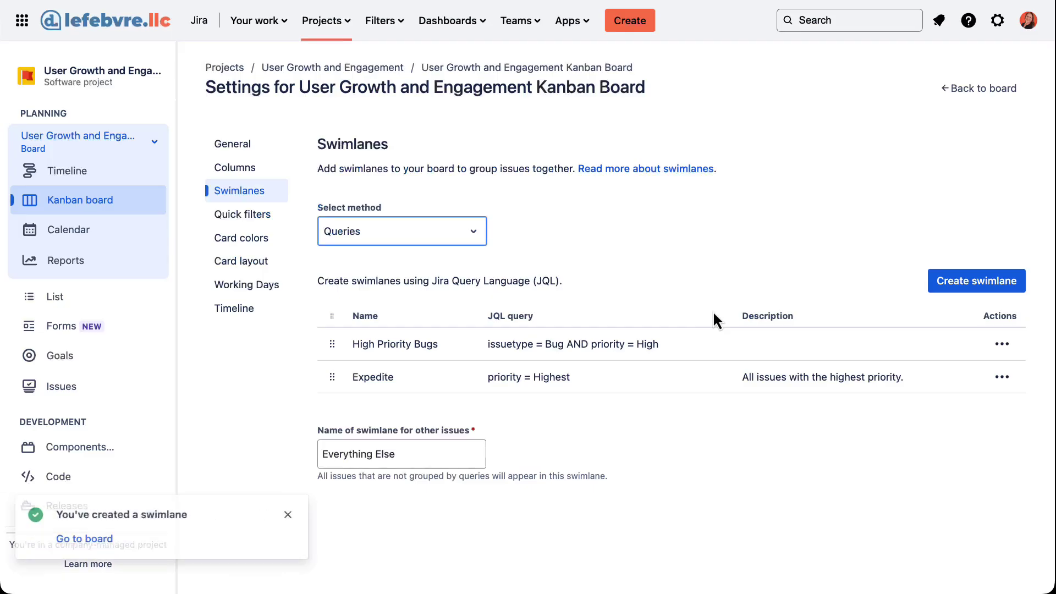
Return to the Kanban board and group its issues by Queries
click(993, 92)
click(921, 133)
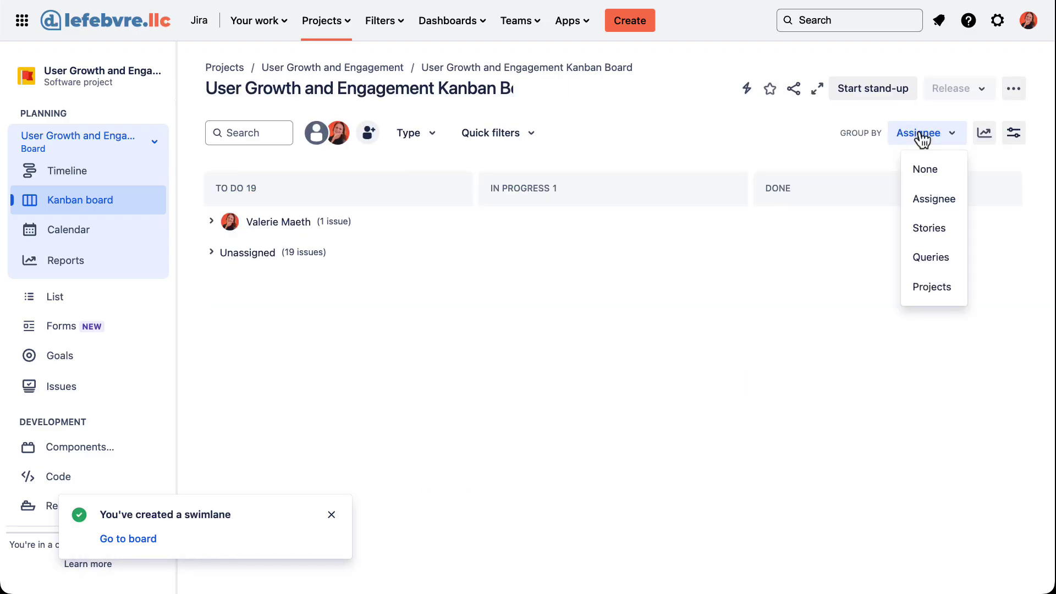
click(937, 263)
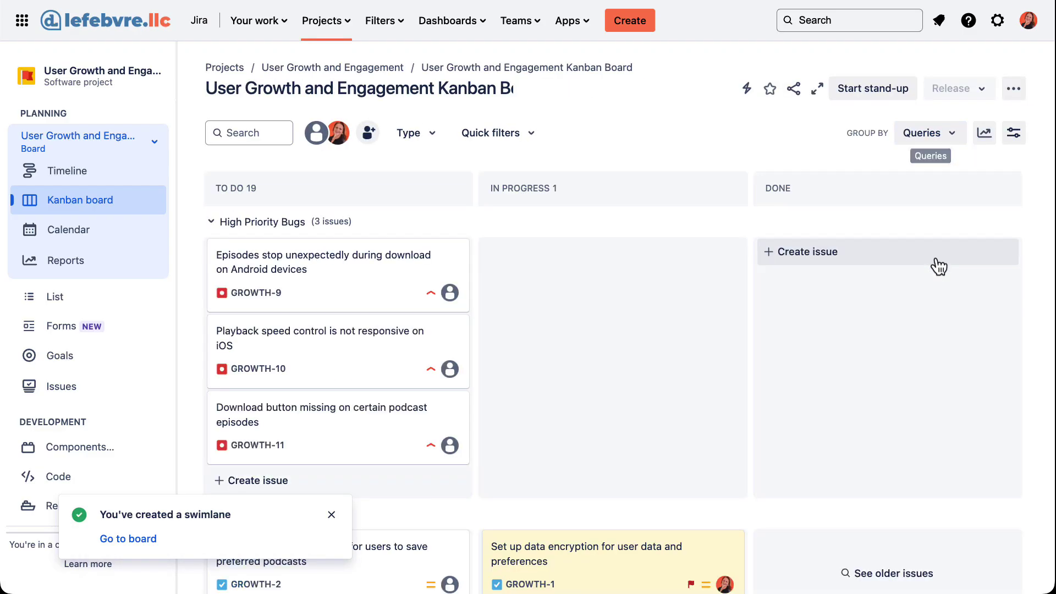
Collapse the High Priority Bugs swimlane, and collapse and re-expand the Everything Else swimlane
click(210, 223)
click(211, 222)
click(211, 223)
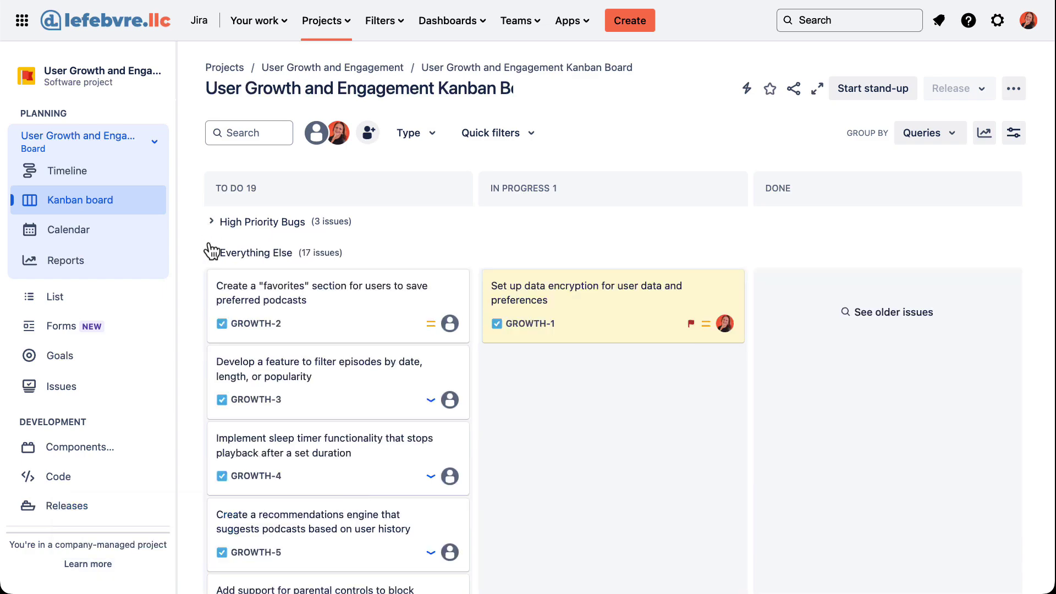
click(210, 252)
click(211, 222)
click(210, 222)
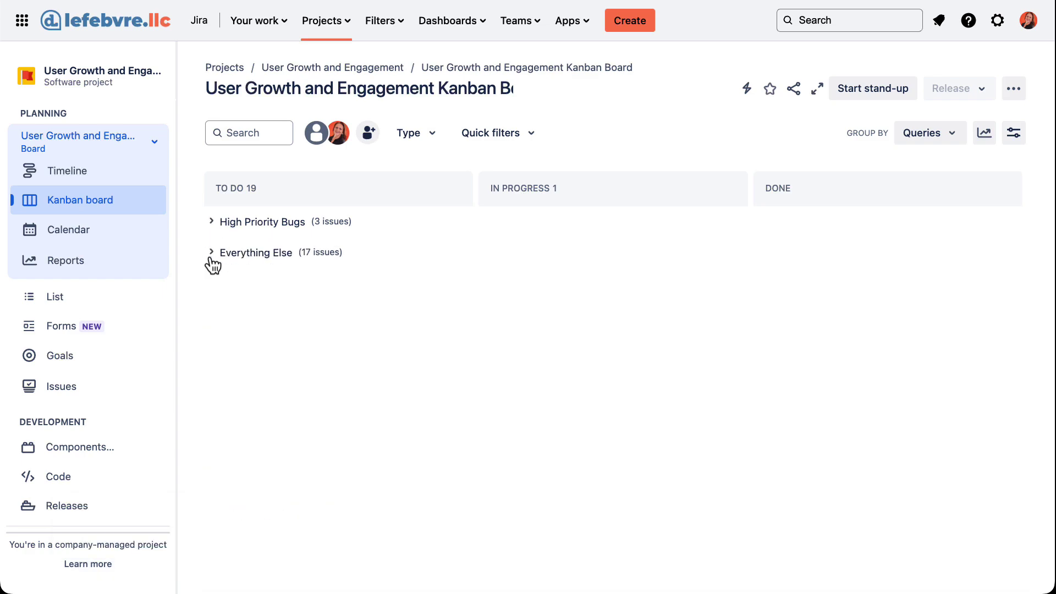
click(211, 253)
Open the board's quick filter settings and review the existing filters and their JQL queries
click(1014, 89)
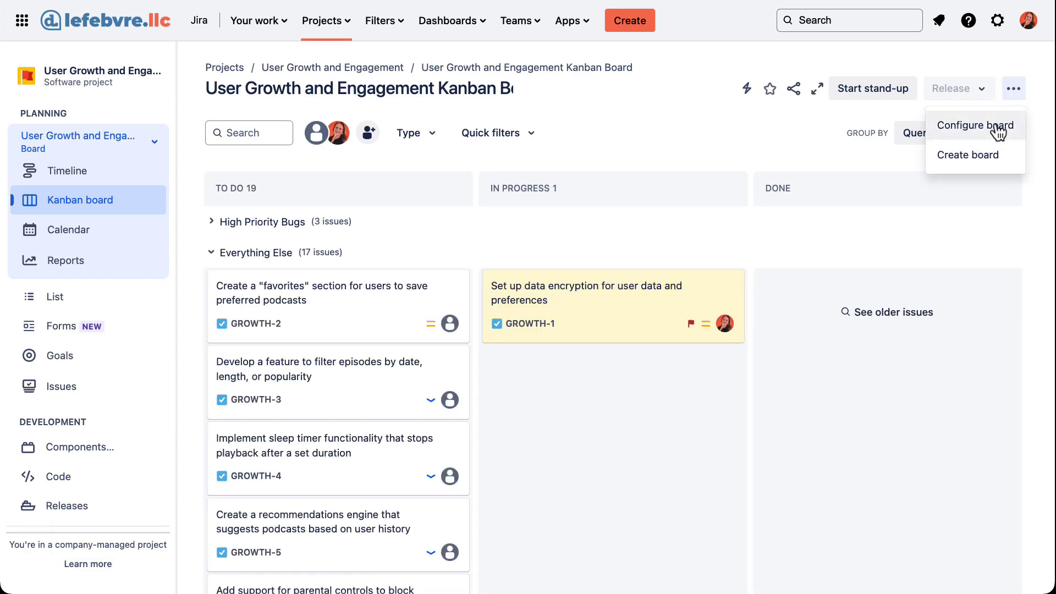
click(994, 124)
click(278, 220)
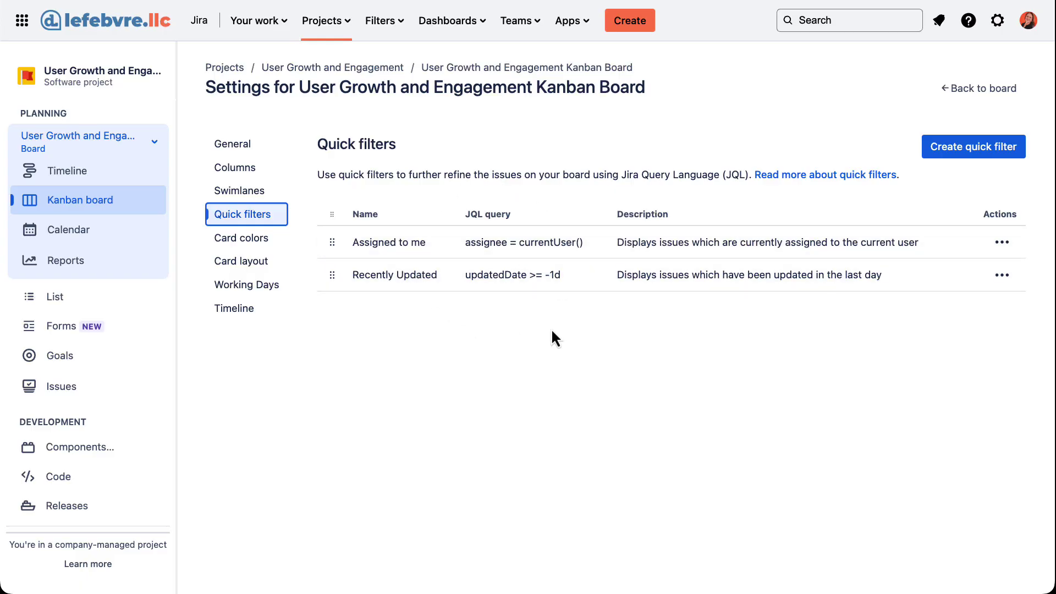
Return to the board, apply the Assigned to me quick filter to view its issues, and clear it
click(969, 97)
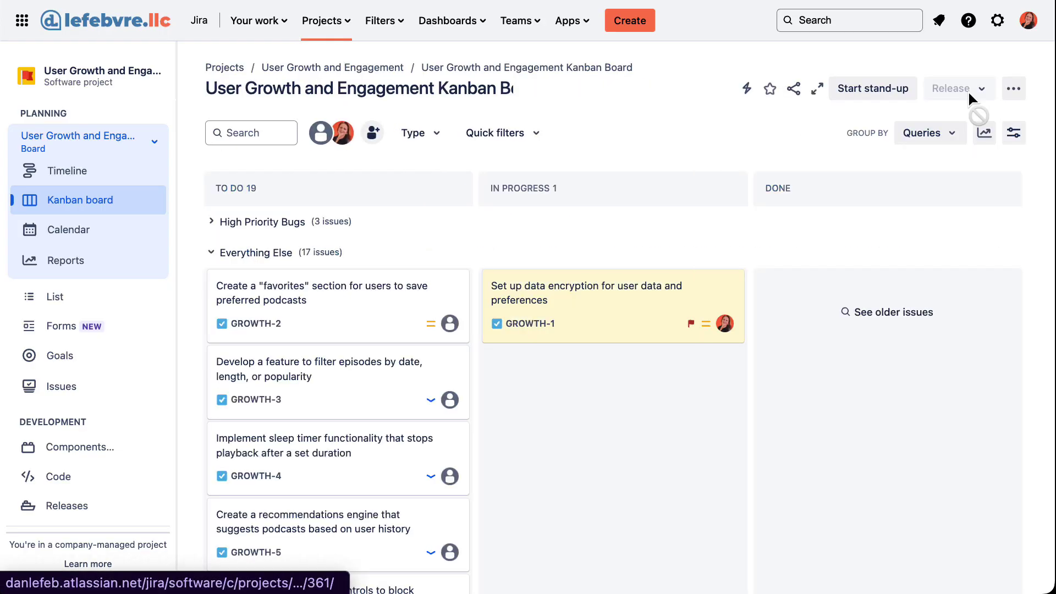
click(512, 136)
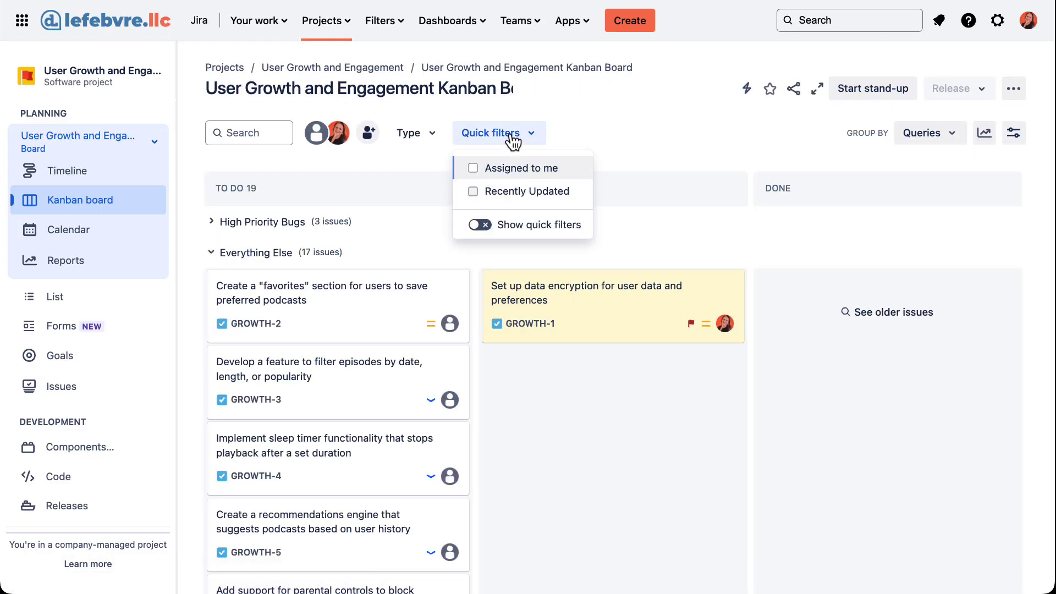
click(516, 170)
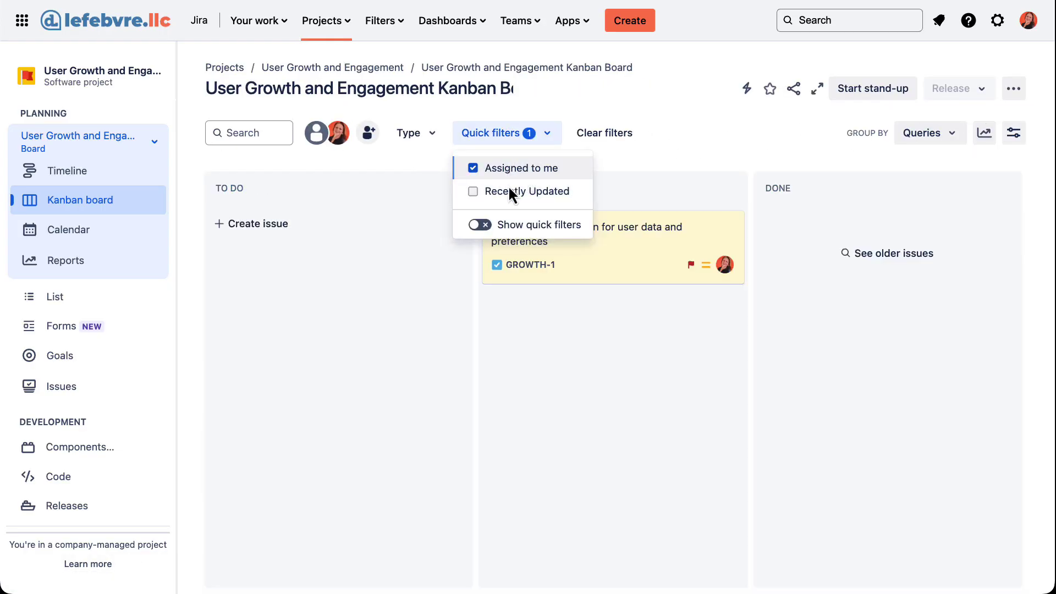
click(415, 155)
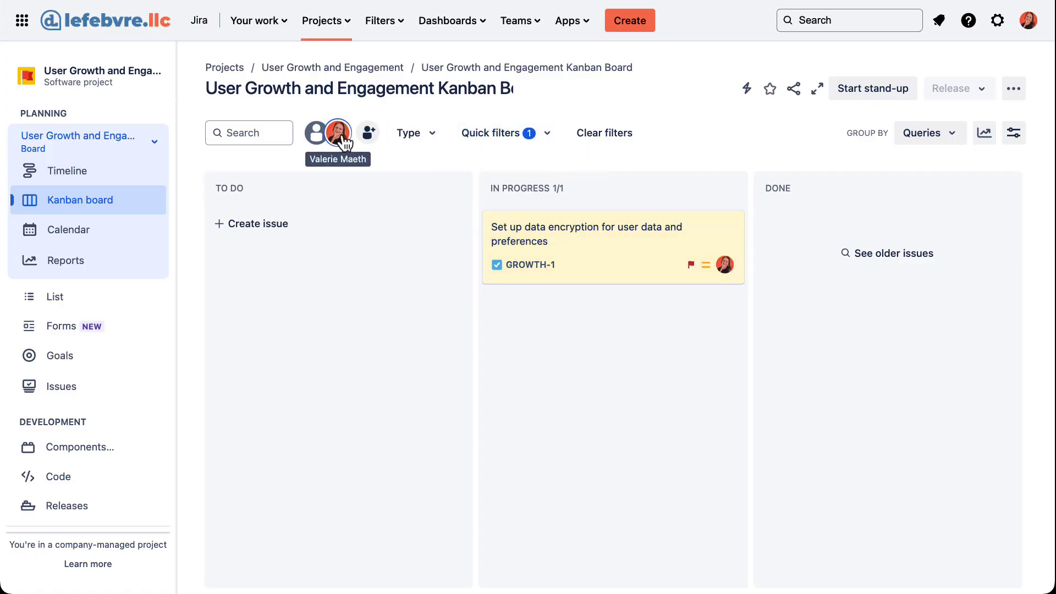
click(603, 135)
Reopen the board's quick filter settings and change the Recently Updated filter's JQL query to updatedDate >= -7d
click(1013, 89)
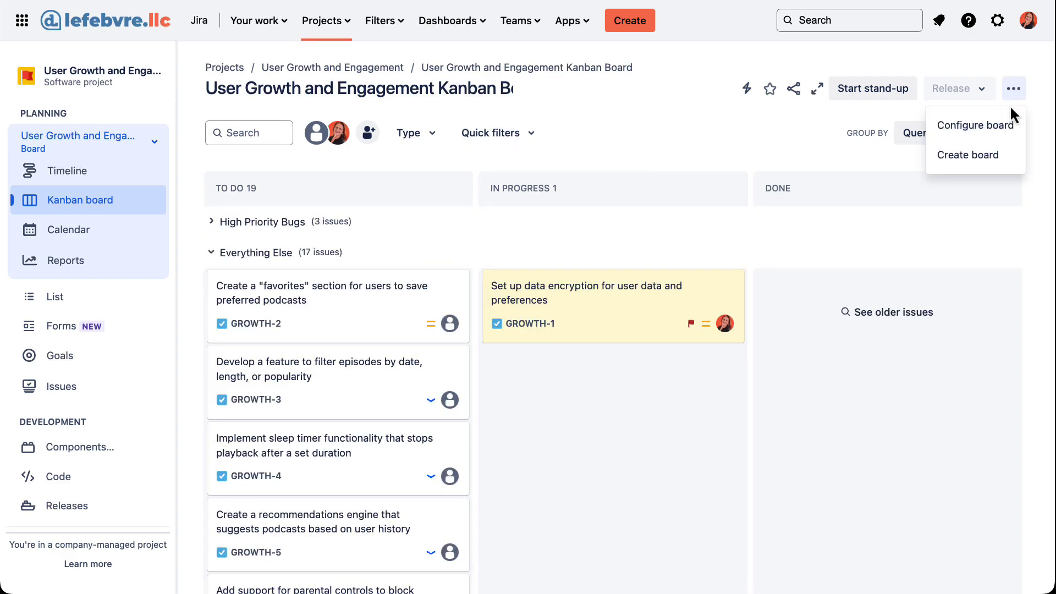
click(1006, 122)
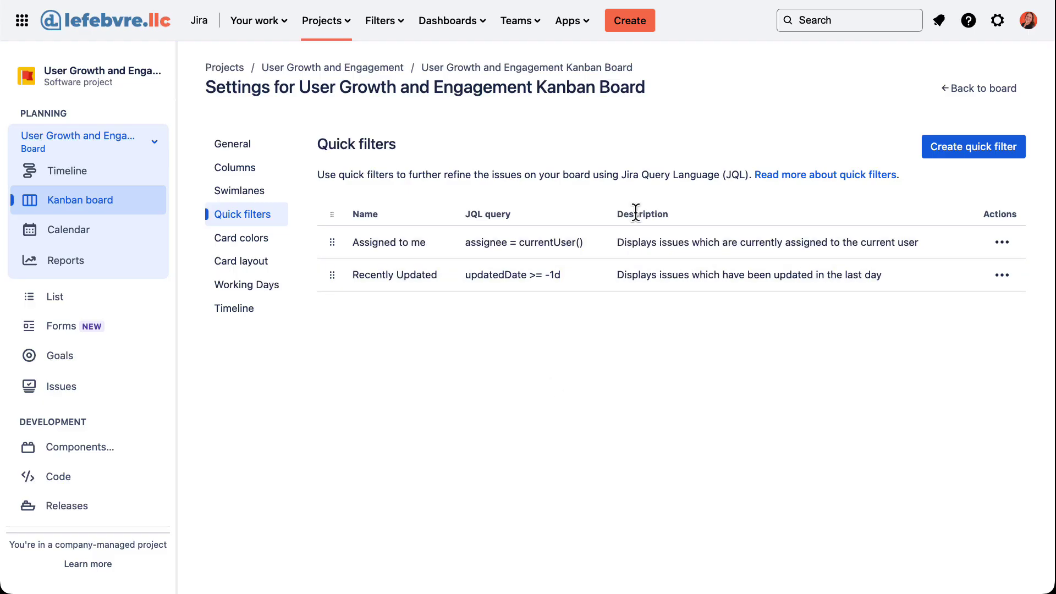
drag(620, 174, 718, 171)
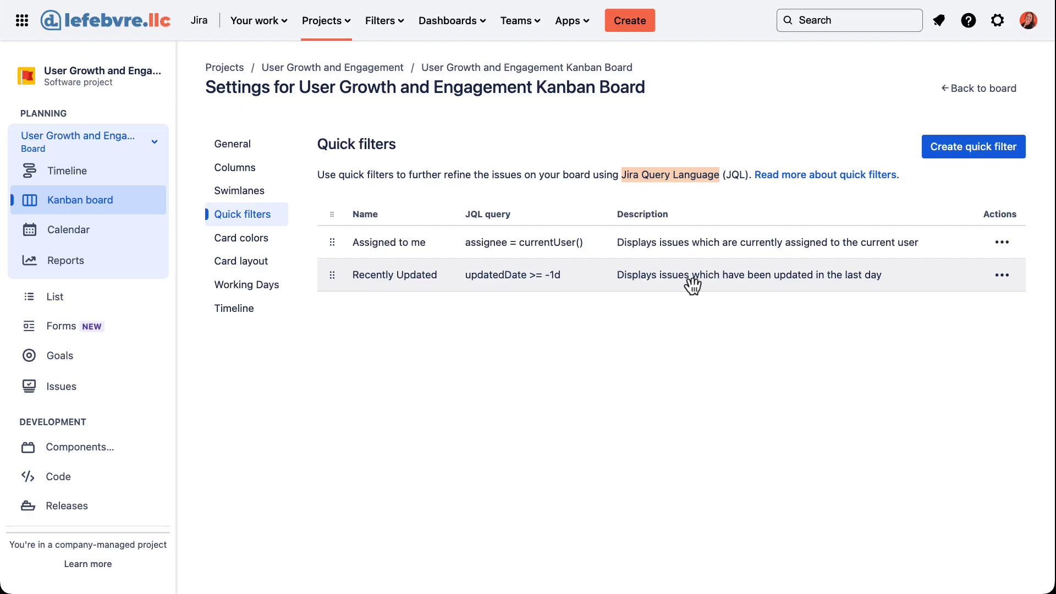
click(1000, 274)
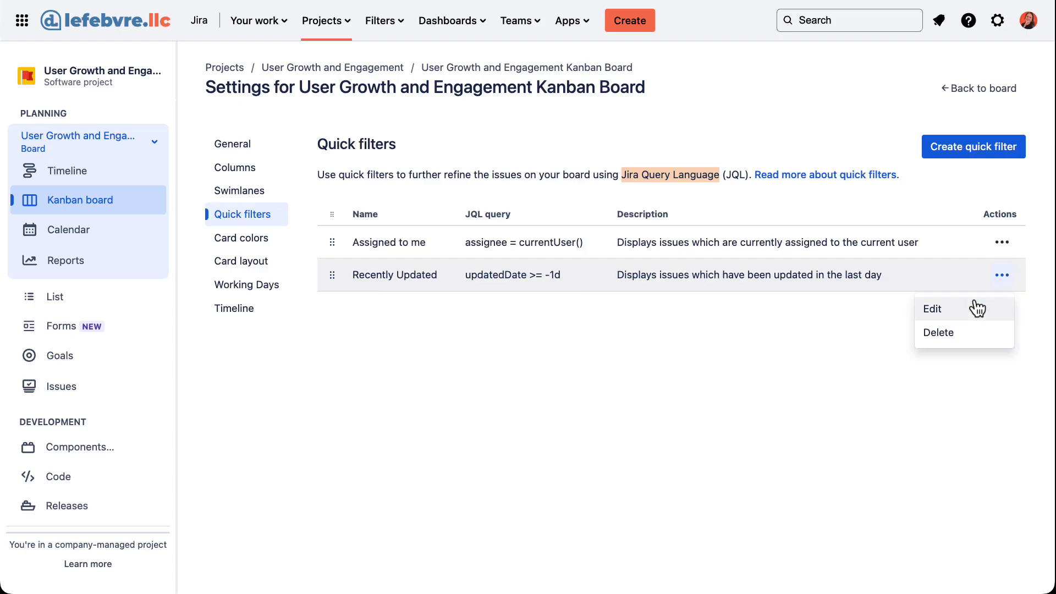
click(977, 309)
click(434, 212)
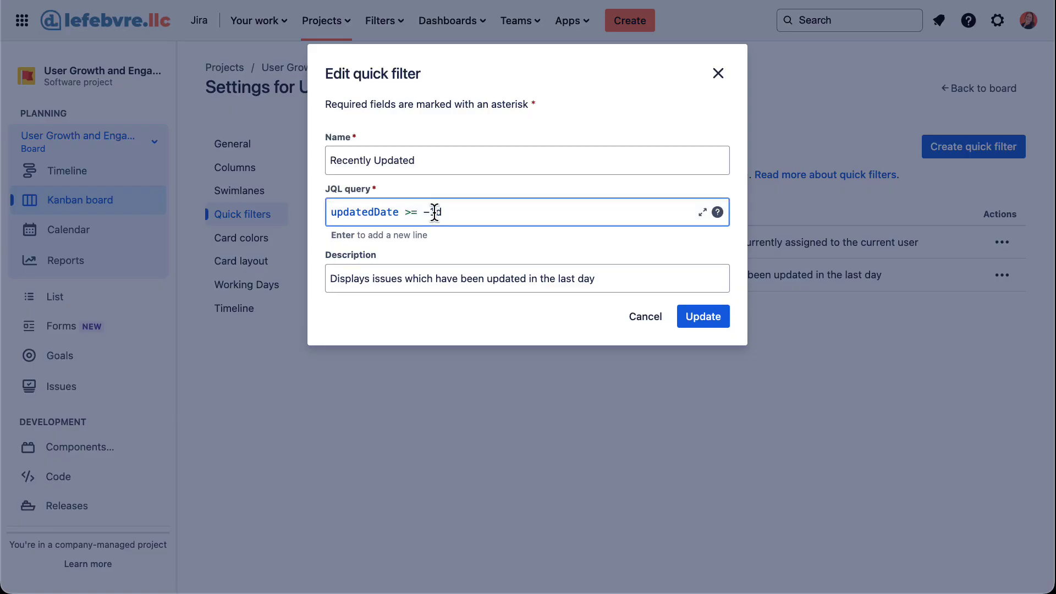
key(BackSpace)
text(7)
click(702, 317)
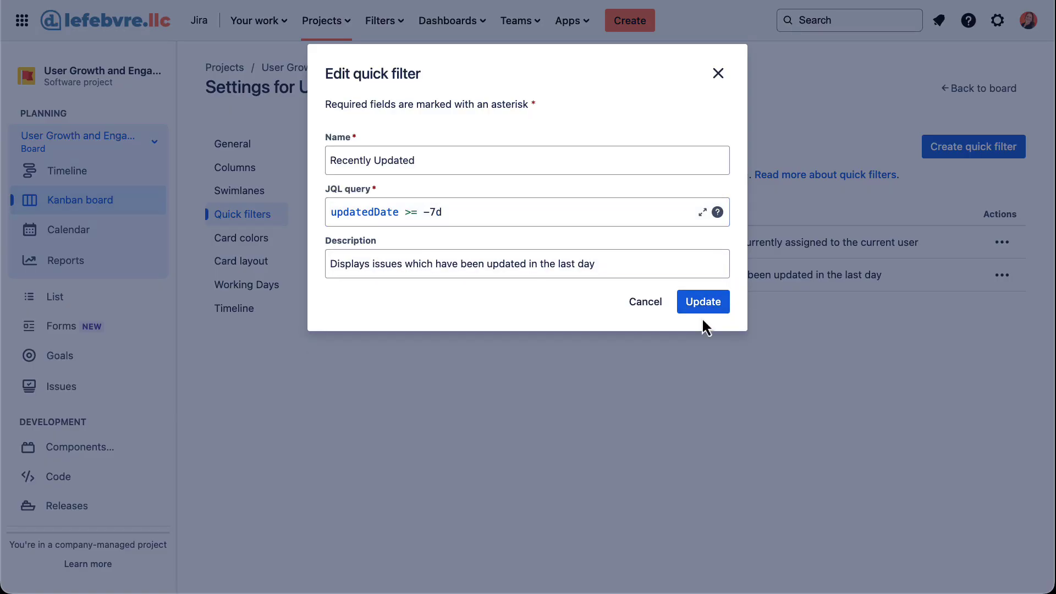
Change the Recently Updated filter's description to "Displays issues which have been updated in the week" and save the filter
drag(559, 264, 613, 264)
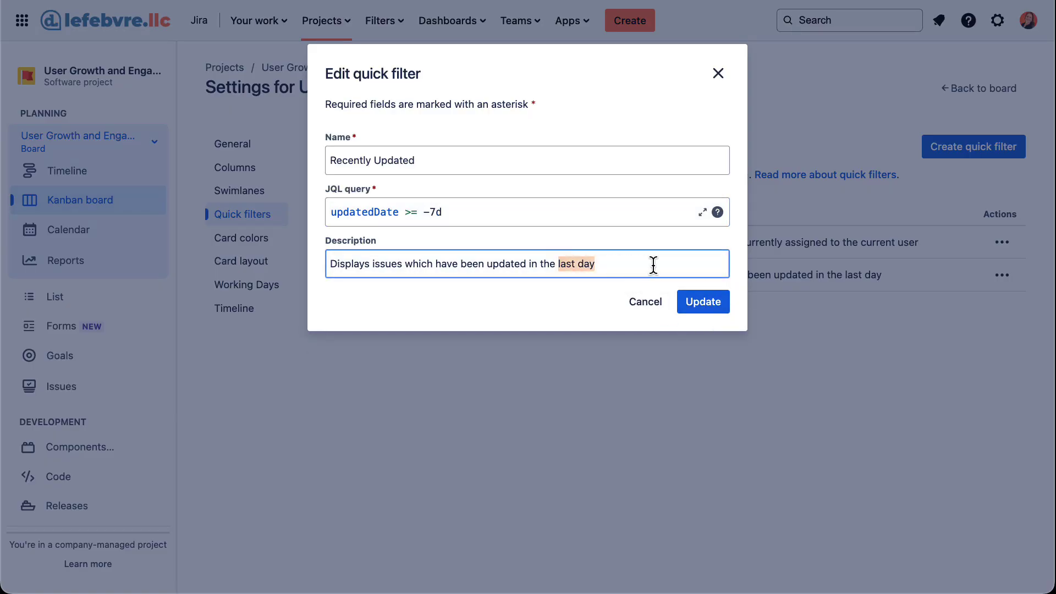
text(week)
click(707, 306)
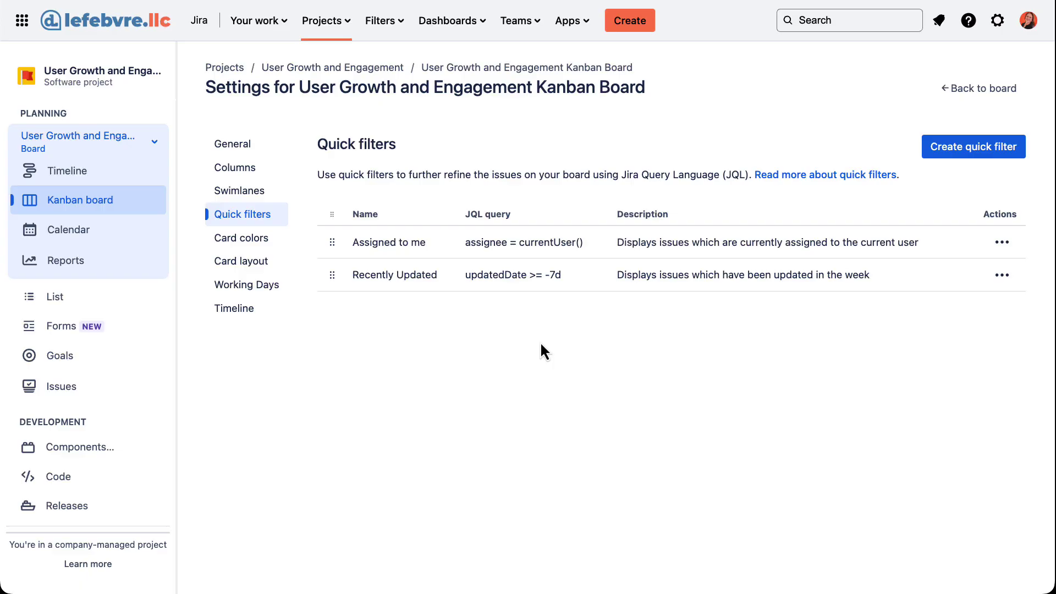
Open the board's card color settings and assign the colors by issue types
click(261, 251)
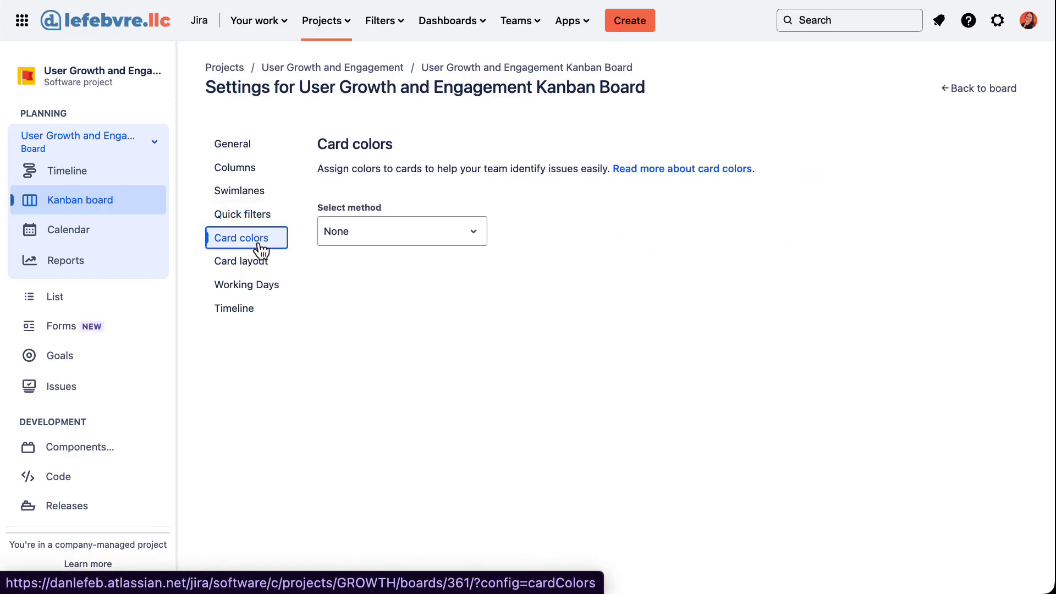
click(397, 237)
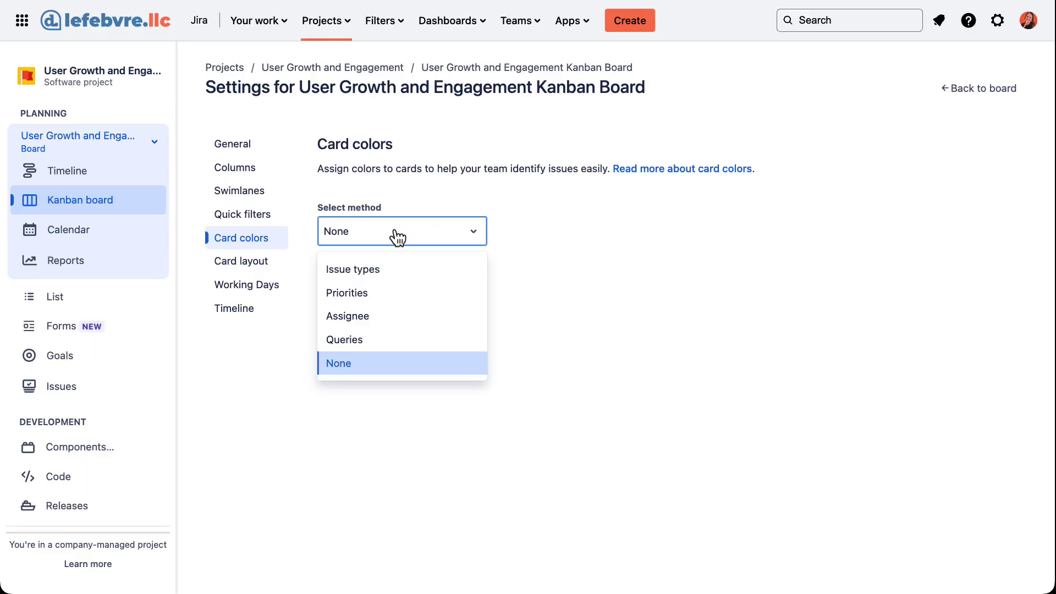
click(352, 271)
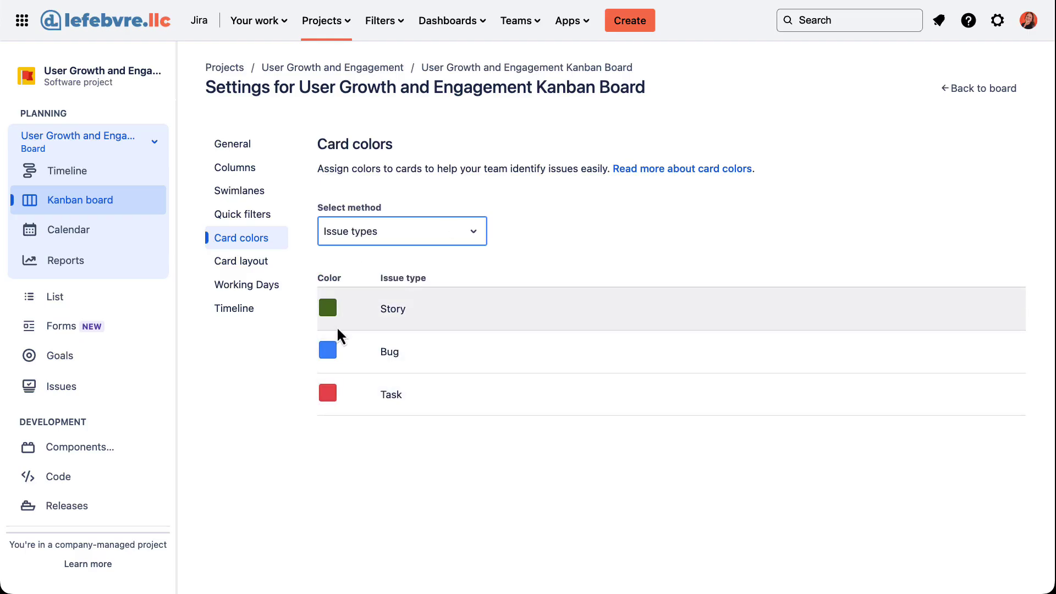
Return to the board and examine the issue-type colors on the cards in the To Do and In Progress columns
click(996, 90)
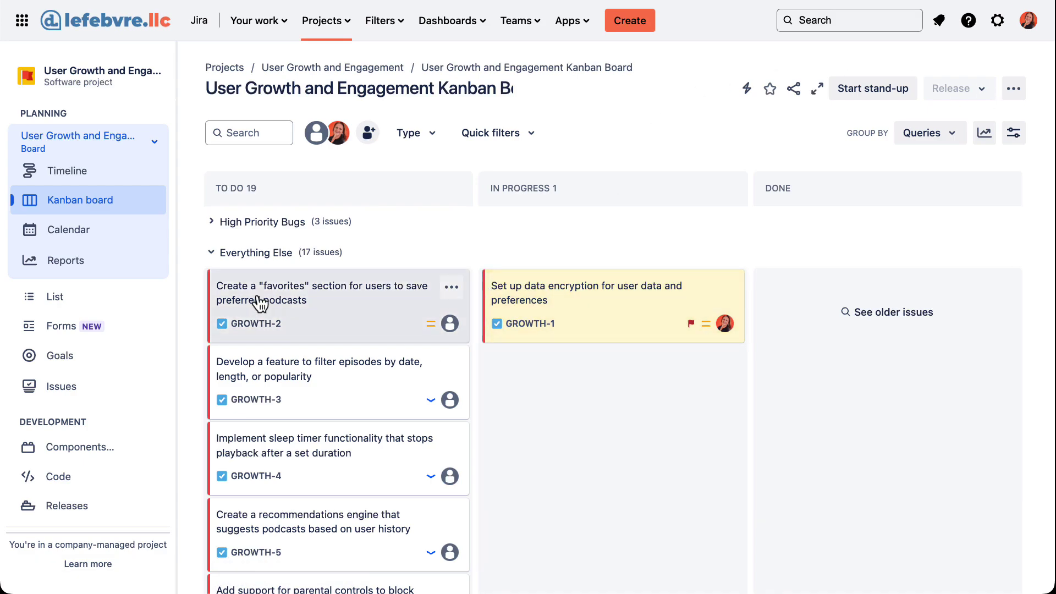
scroll(243, 448, down, 8)
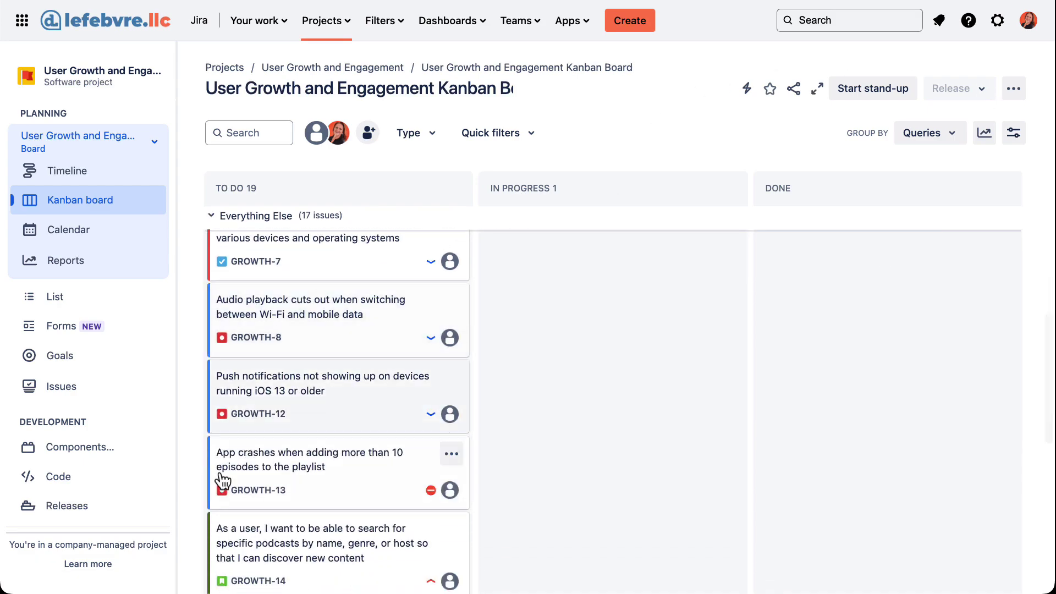
scroll(355, 514, down, 5)
scroll(356, 517, up, 5)
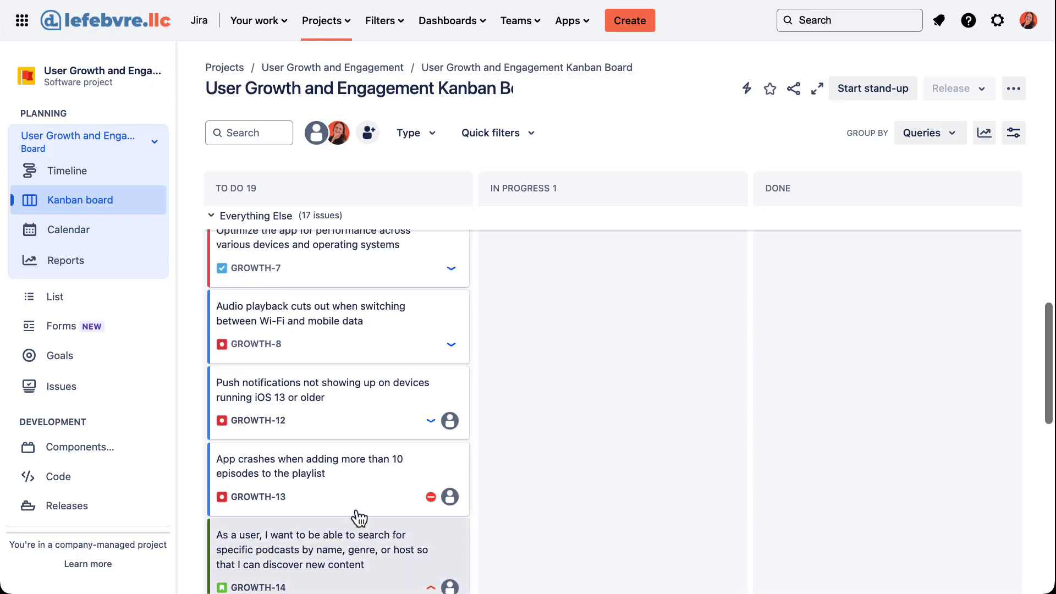
scroll(356, 513, up, 10)
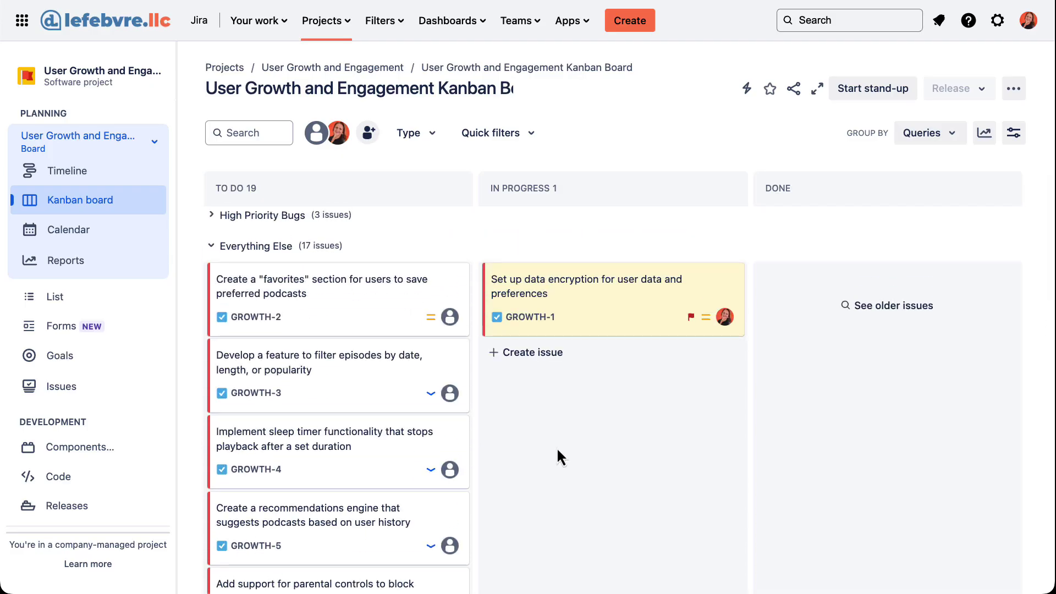
scroll(556, 447, up, 1)
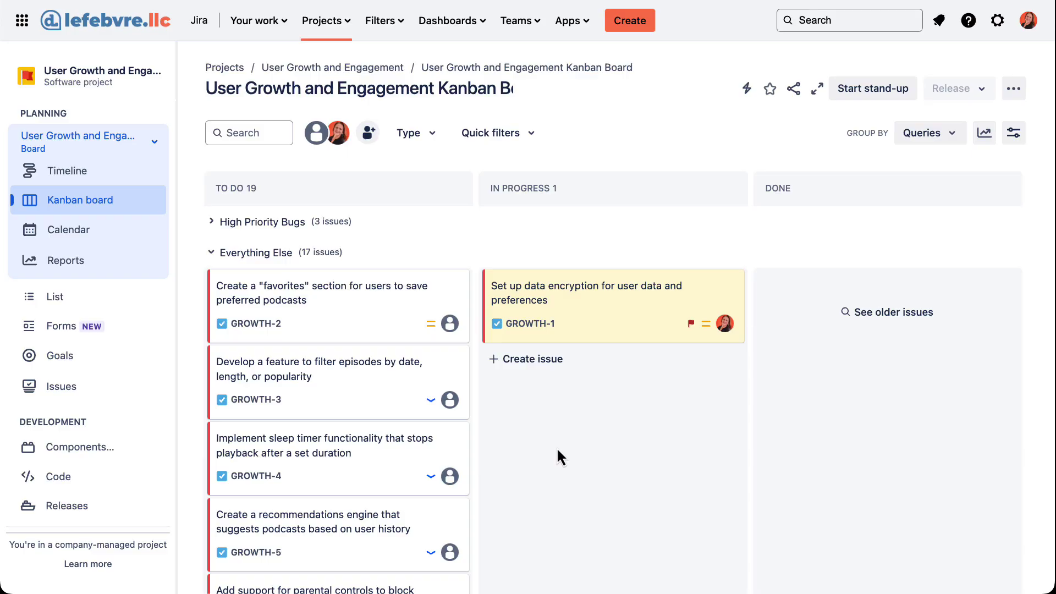
Open the board's card layout settings and add the Priority field to the Kanban board cards
click(1012, 89)
click(990, 122)
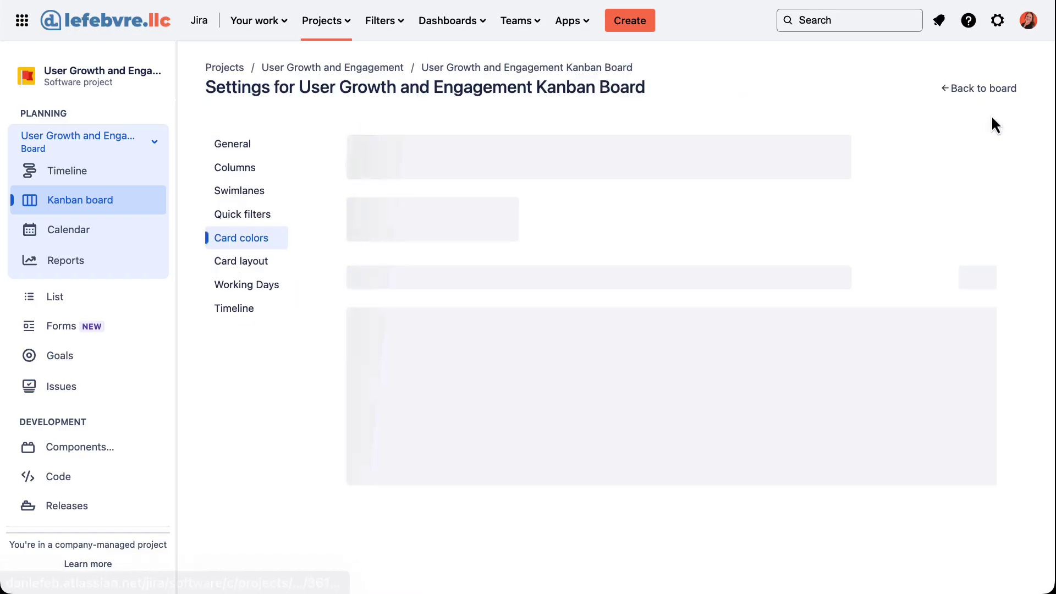
click(263, 260)
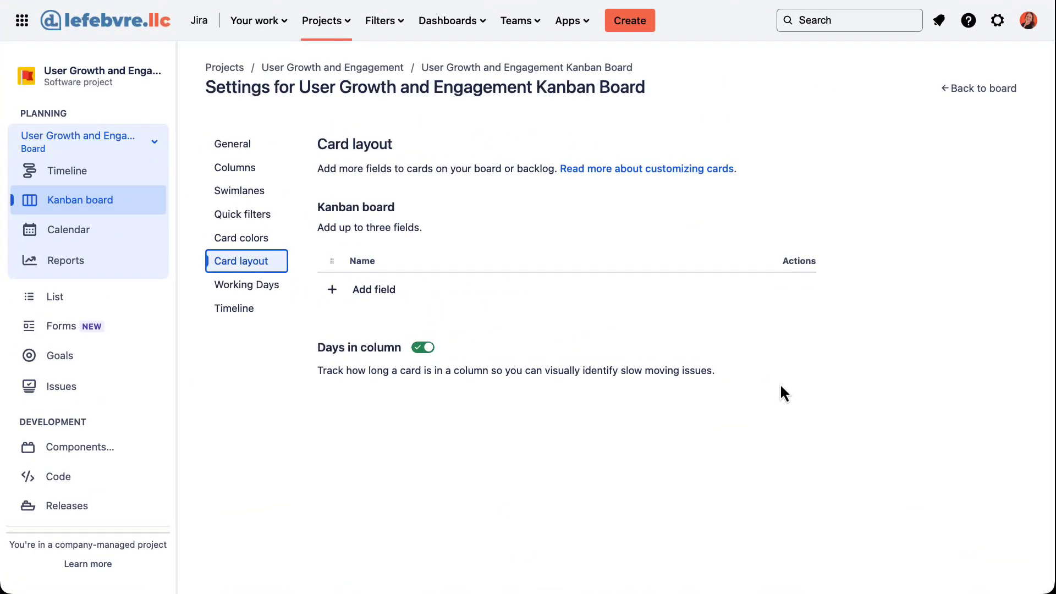
click(382, 290)
click(397, 297)
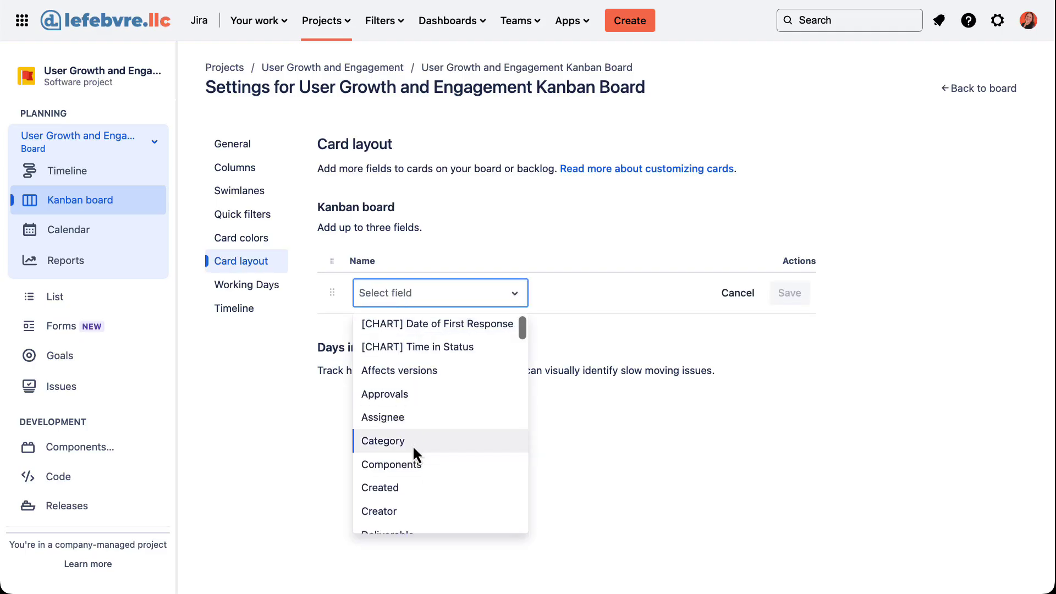
scroll(412, 445, down, 1)
text(prio)
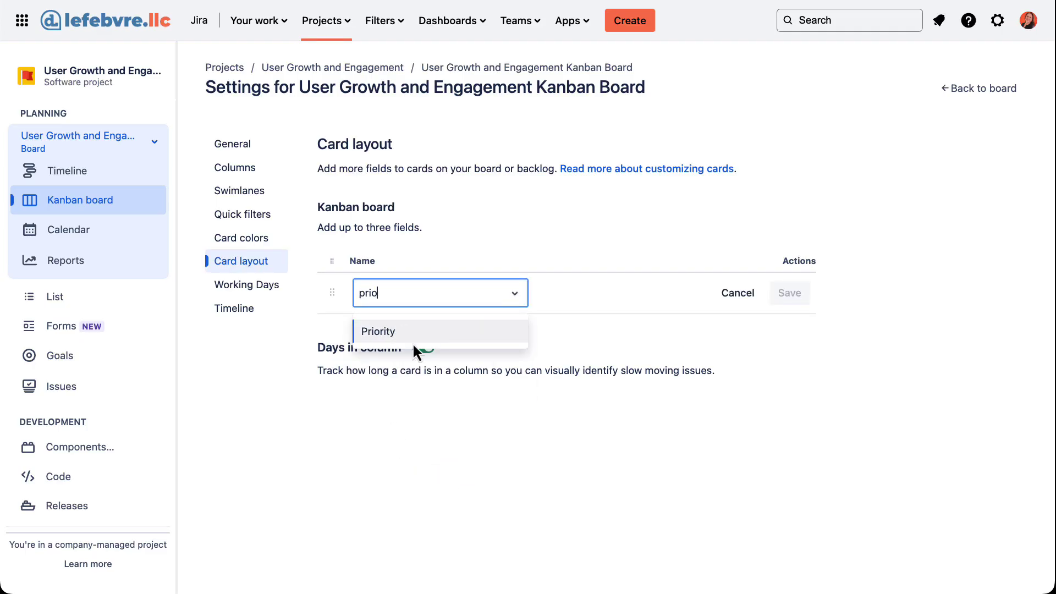
click(421, 328)
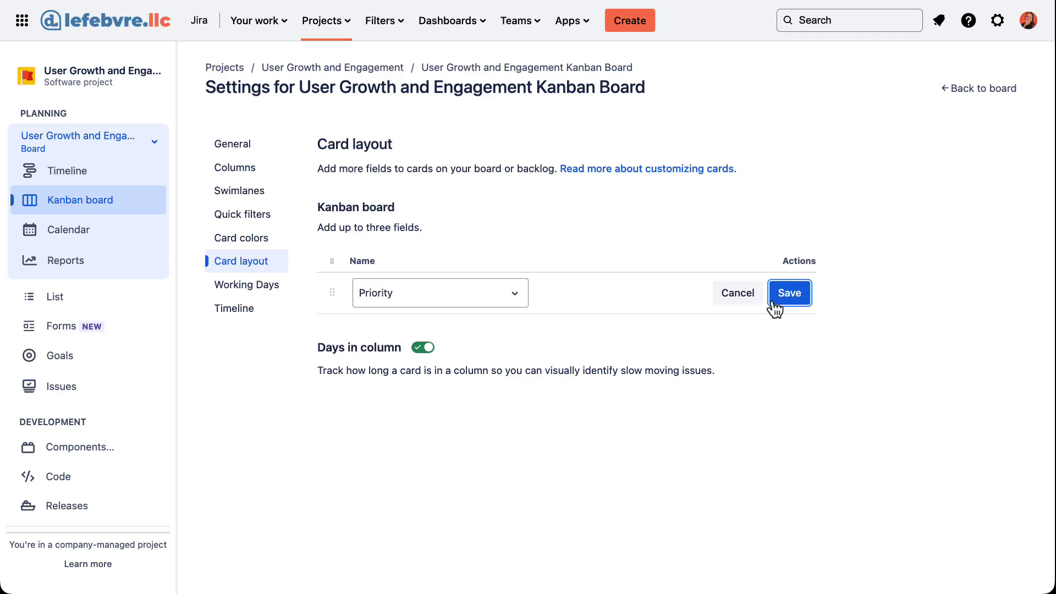
click(792, 297)
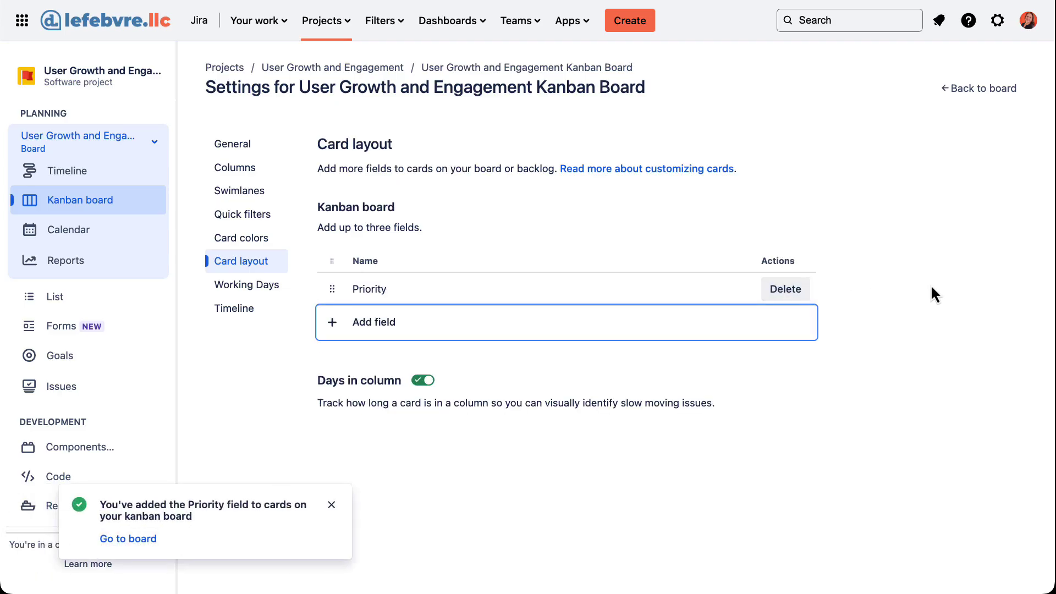
Return to the board, switch the Priority field off and back on in the view settings, and close them
click(982, 91)
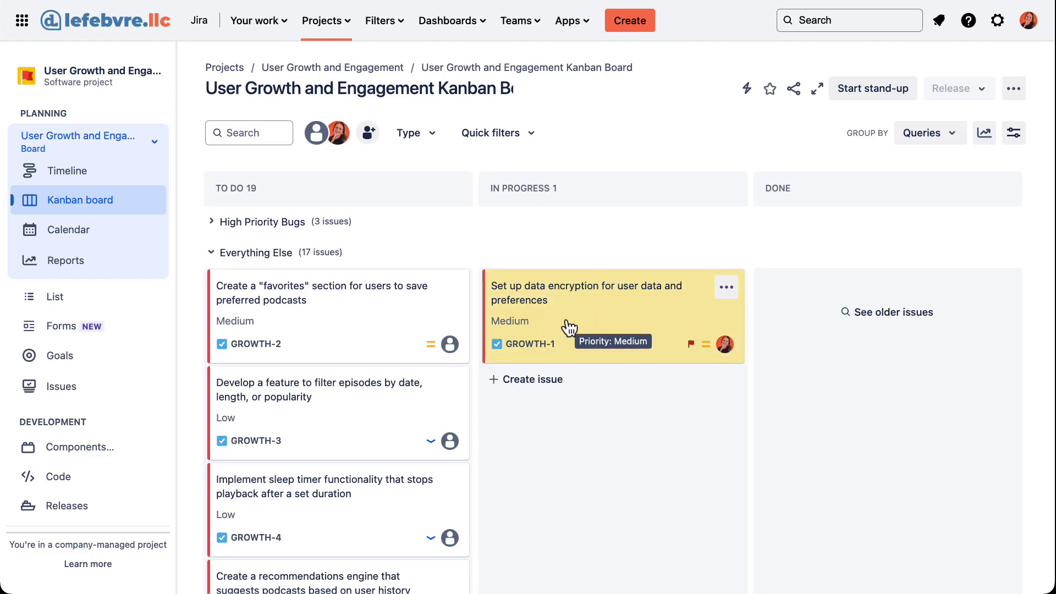
click(1024, 139)
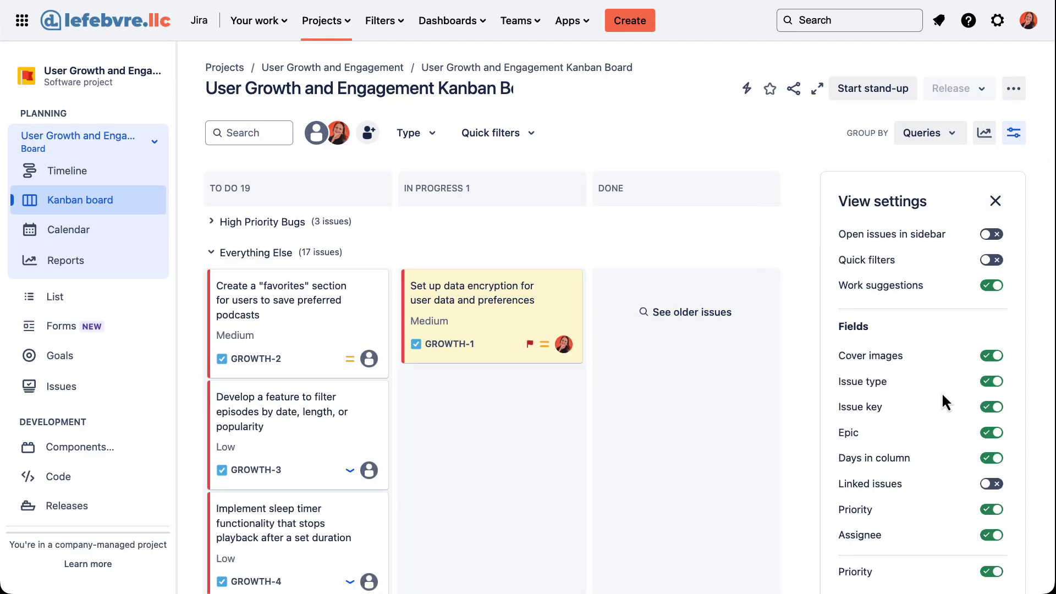
click(997, 517)
click(995, 516)
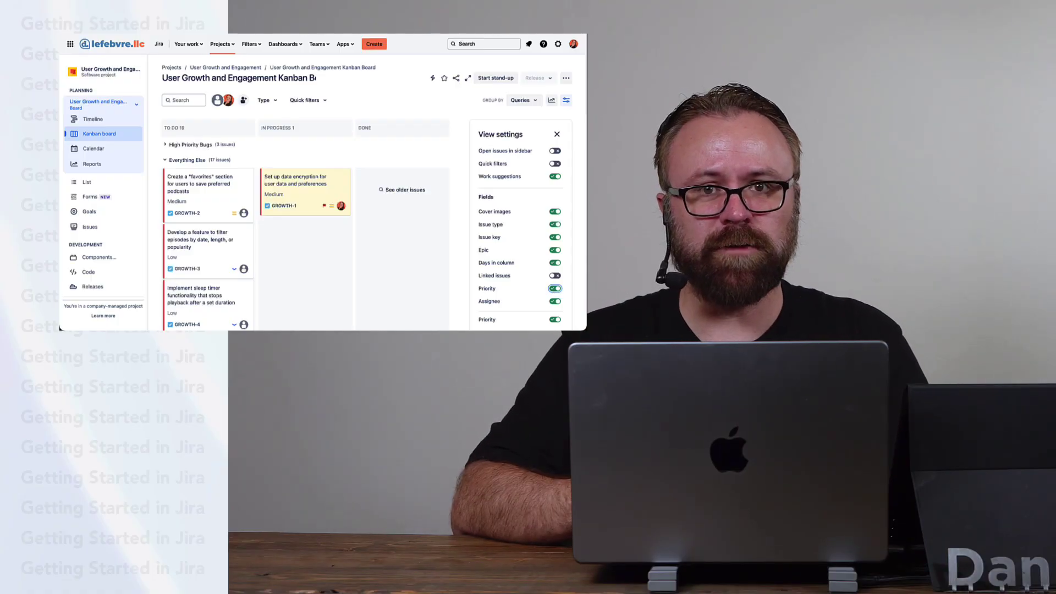
click(557, 133)
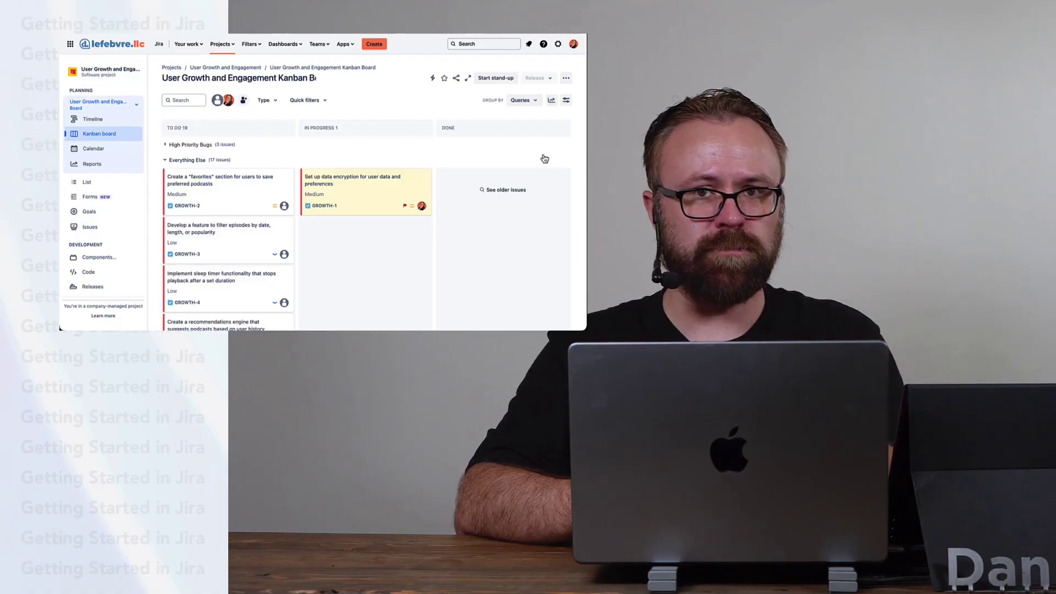
Open the board's working days settings and review the timezone, standard working days and non-working dates
click(566, 77)
click(559, 100)
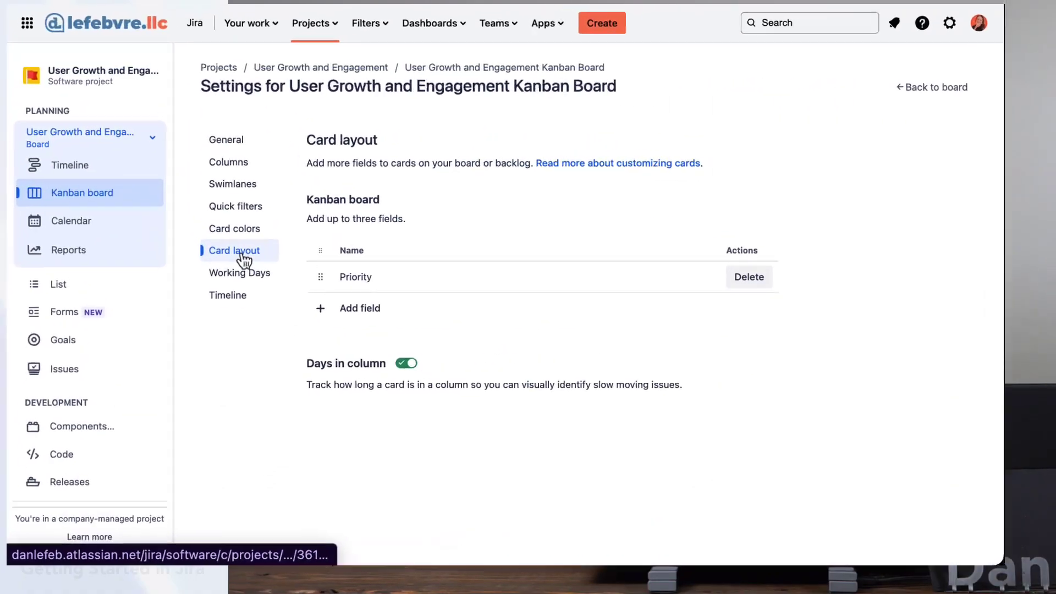
click(263, 275)
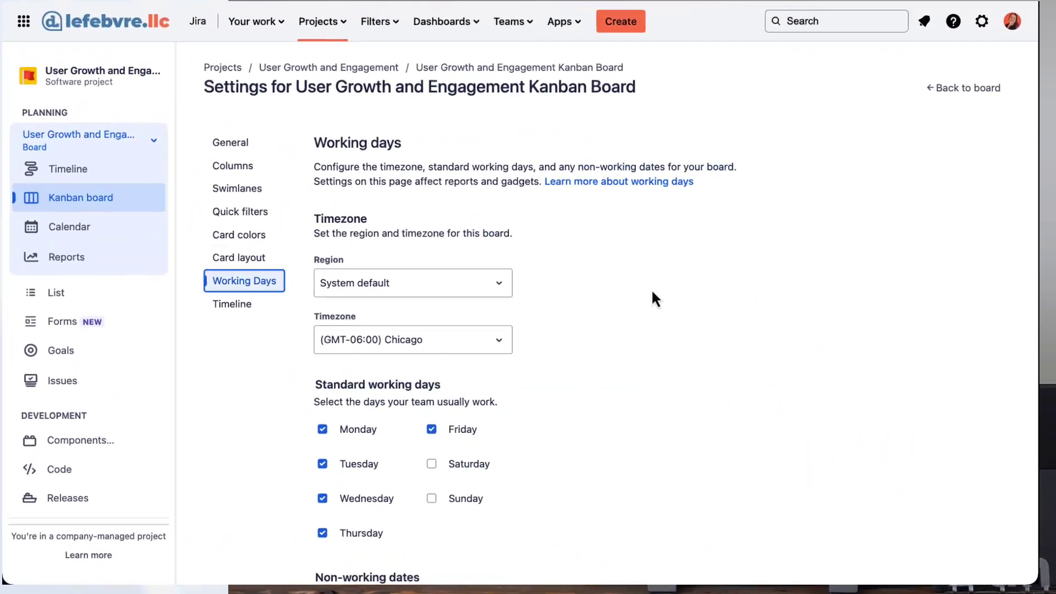
scroll(463, 217, down, 3)
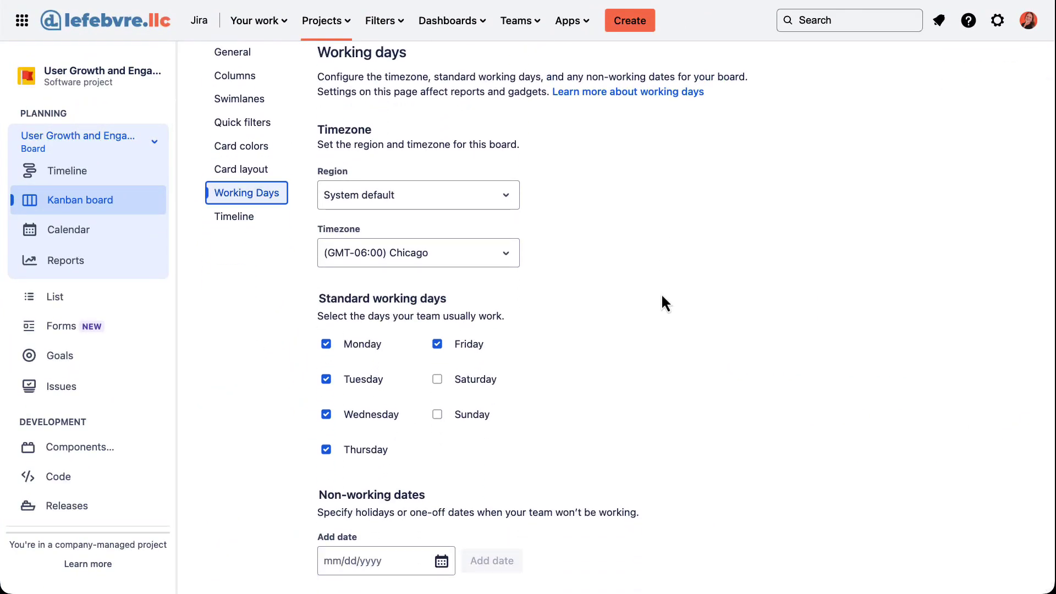
scroll(662, 297, up, 2)
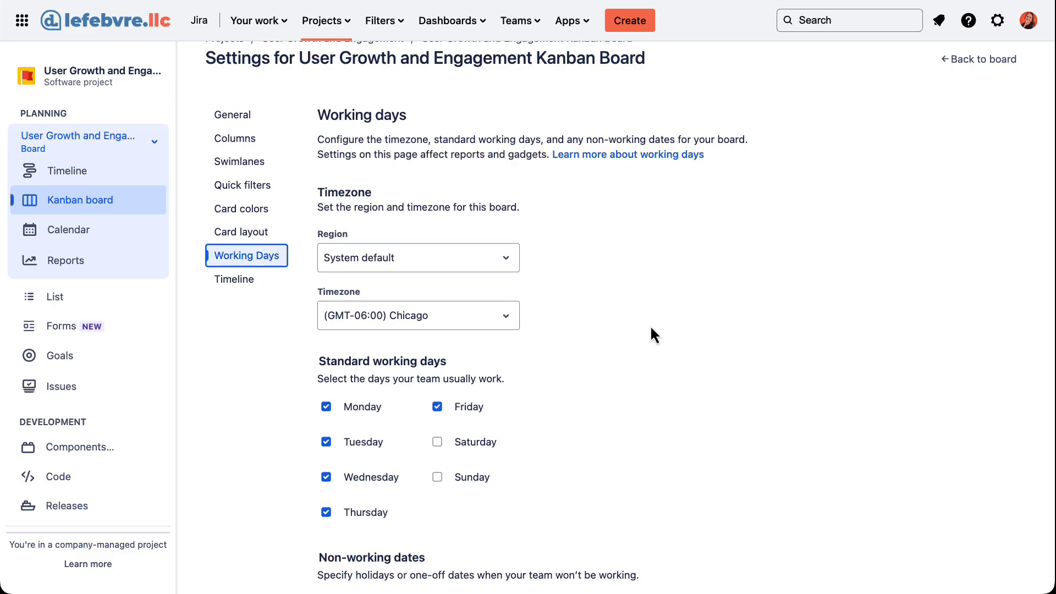
Try different standard working days by toggling Monday, Friday, Saturday and Sunday
click(478, 411)
click(344, 407)
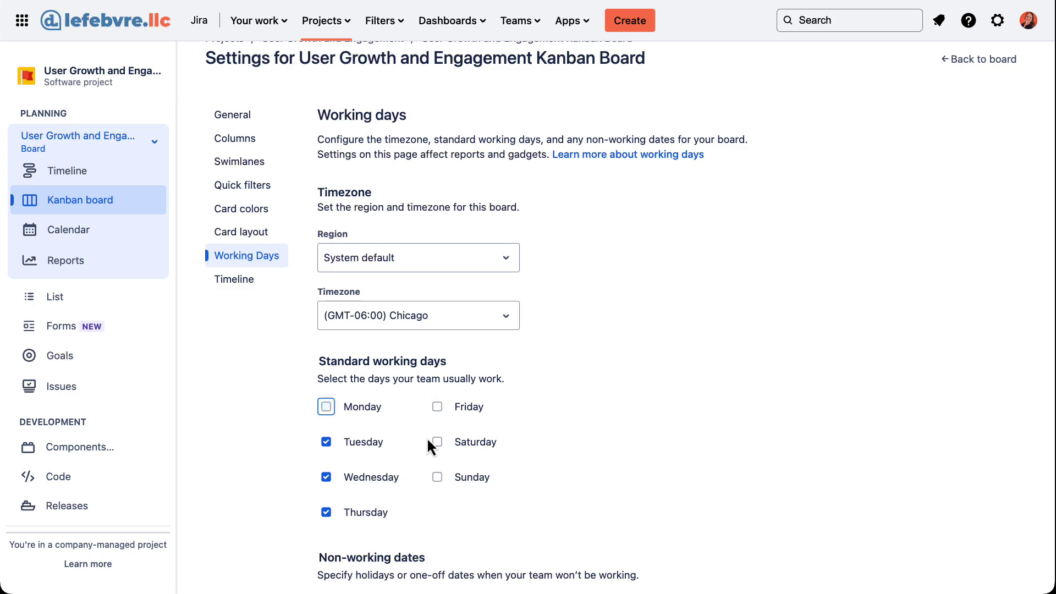
click(434, 441)
click(368, 407)
click(463, 407)
click(471, 444)
click(469, 475)
Open the board's timeline settings and disable the timeline
click(241, 281)
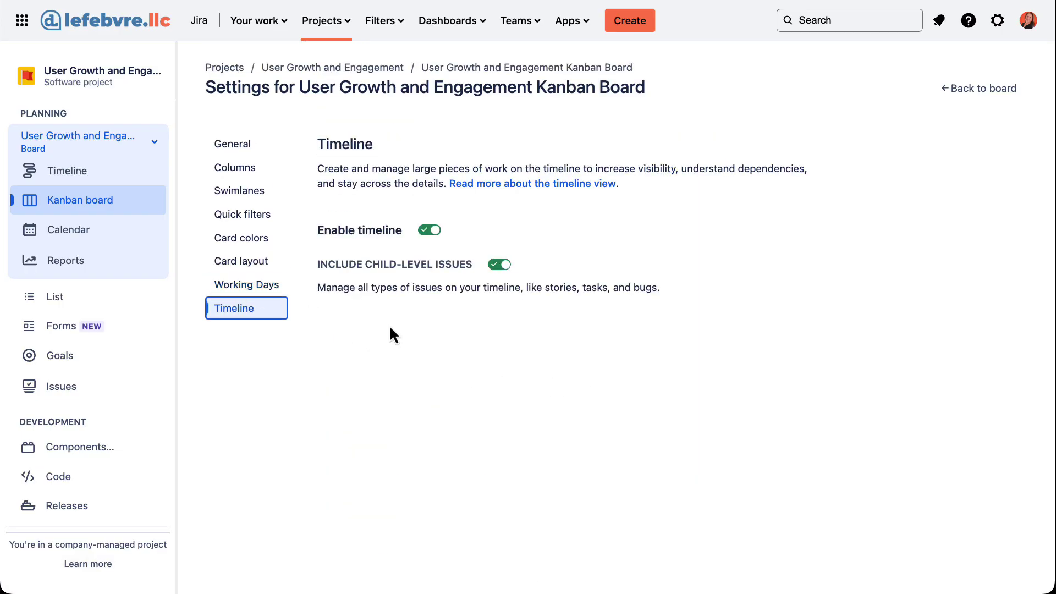
click(429, 230)
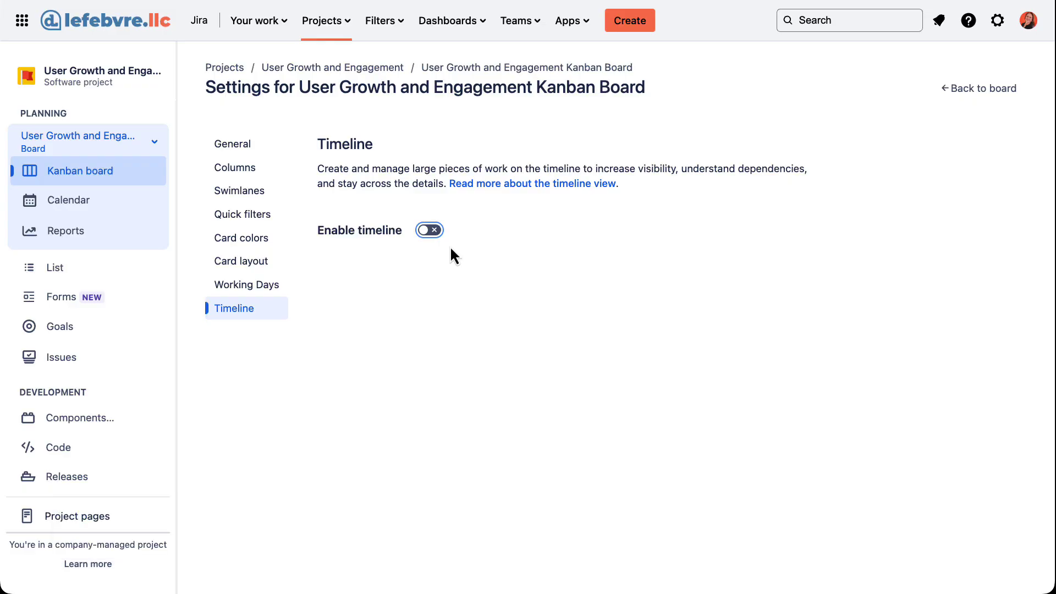
Switch to the GROWTH board to check its timeline entry, and return to the User Growth and Engagement Kanban board
click(155, 147)
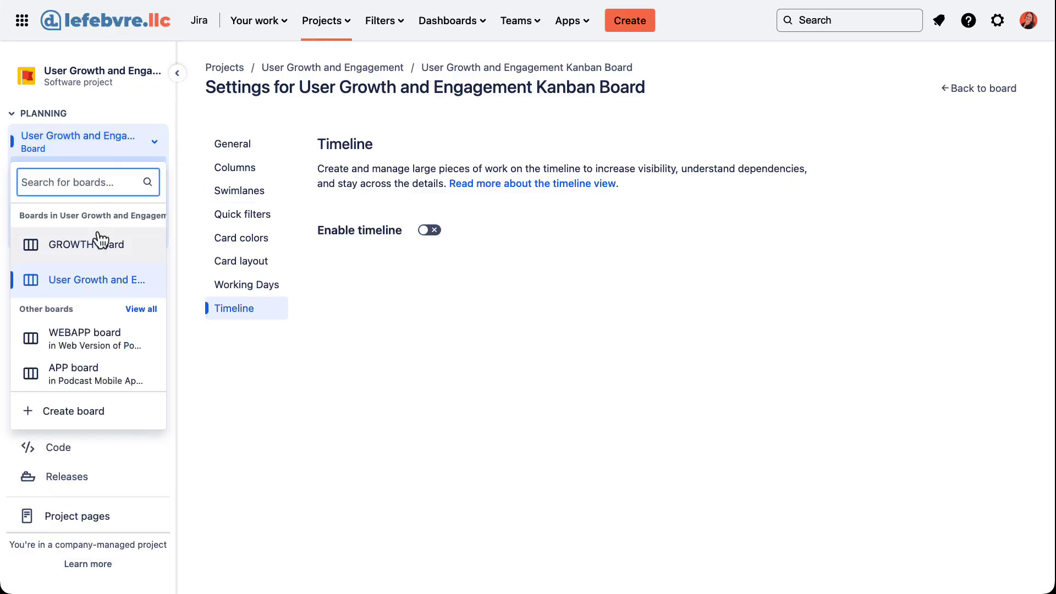
click(98, 245)
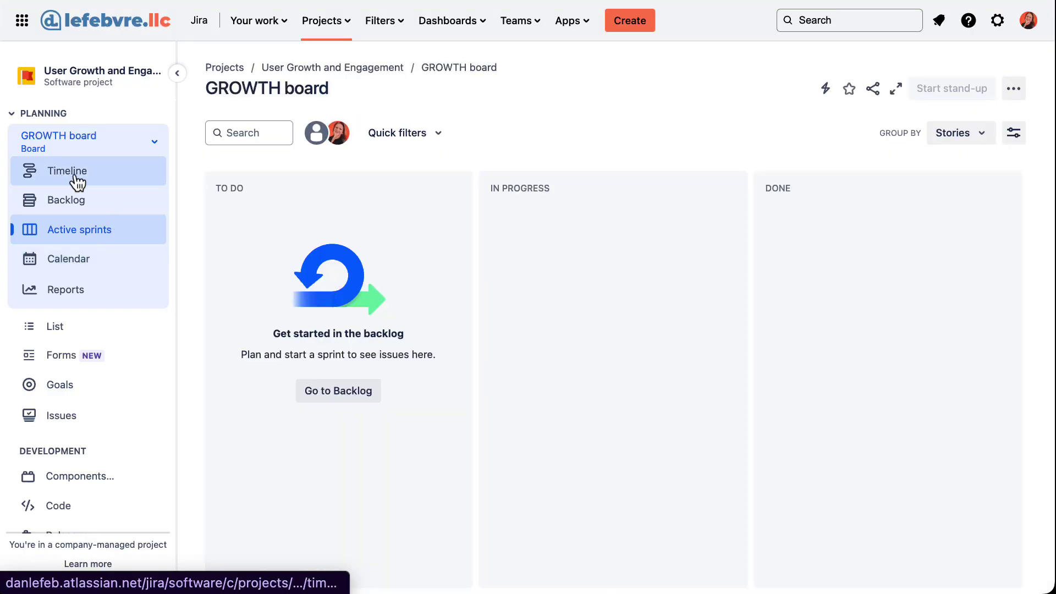
click(154, 142)
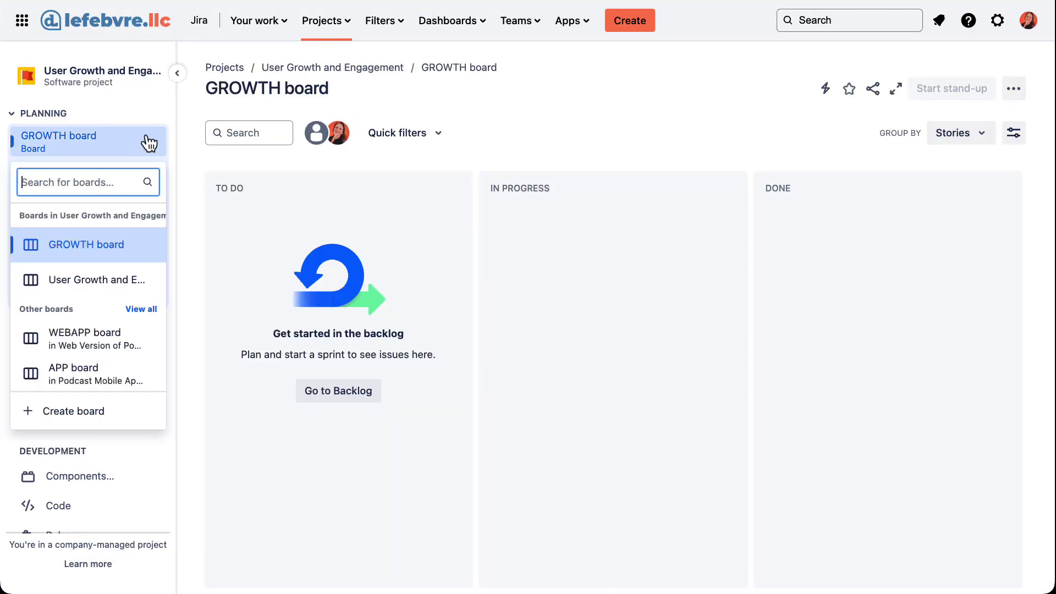
click(100, 280)
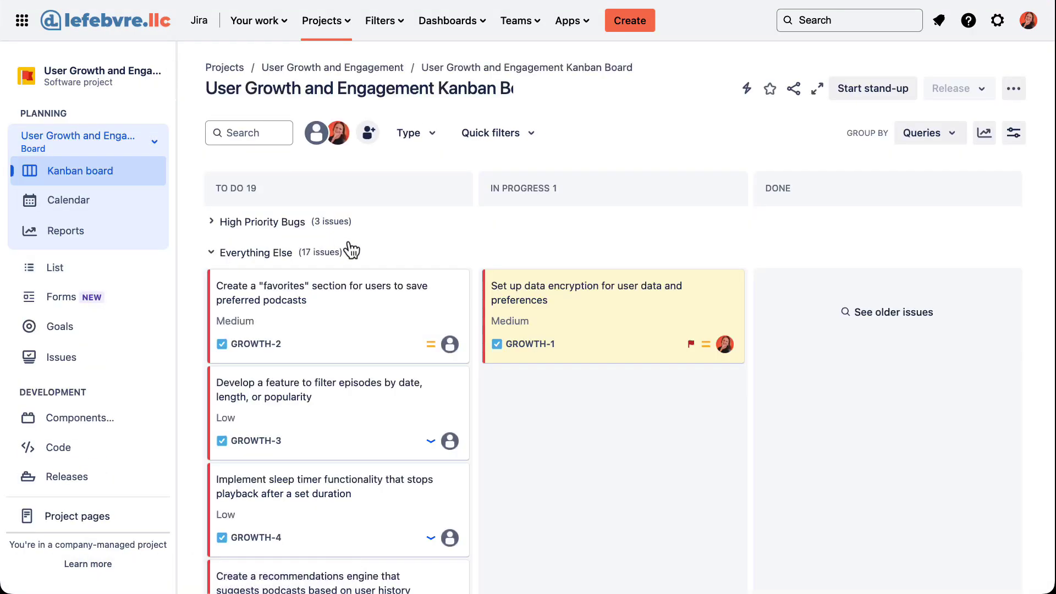
Reopen the Kanban board's timeline settings and enable the timeline again
click(1013, 89)
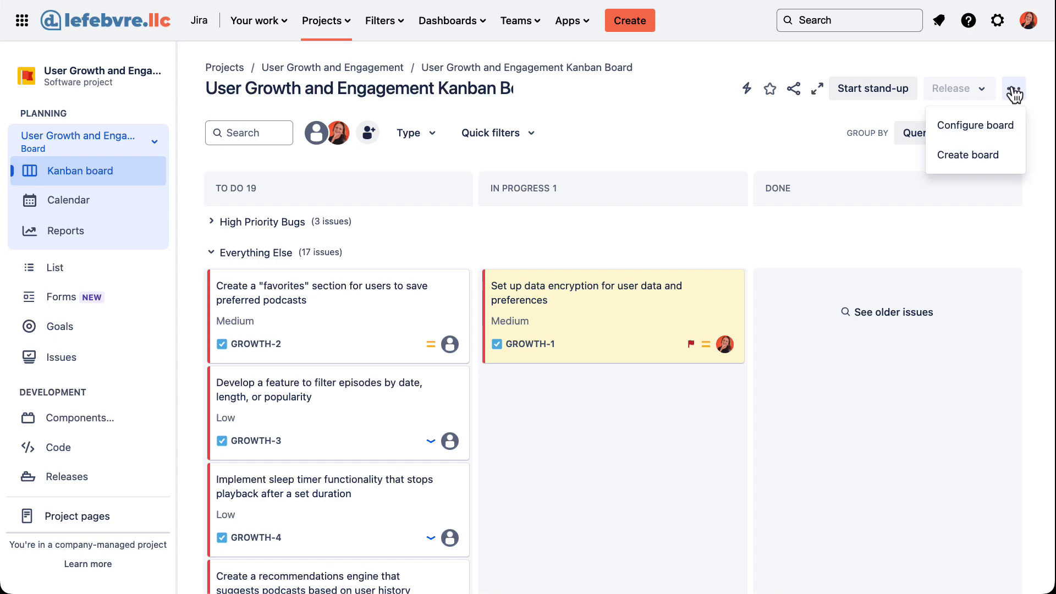
click(990, 135)
click(430, 230)
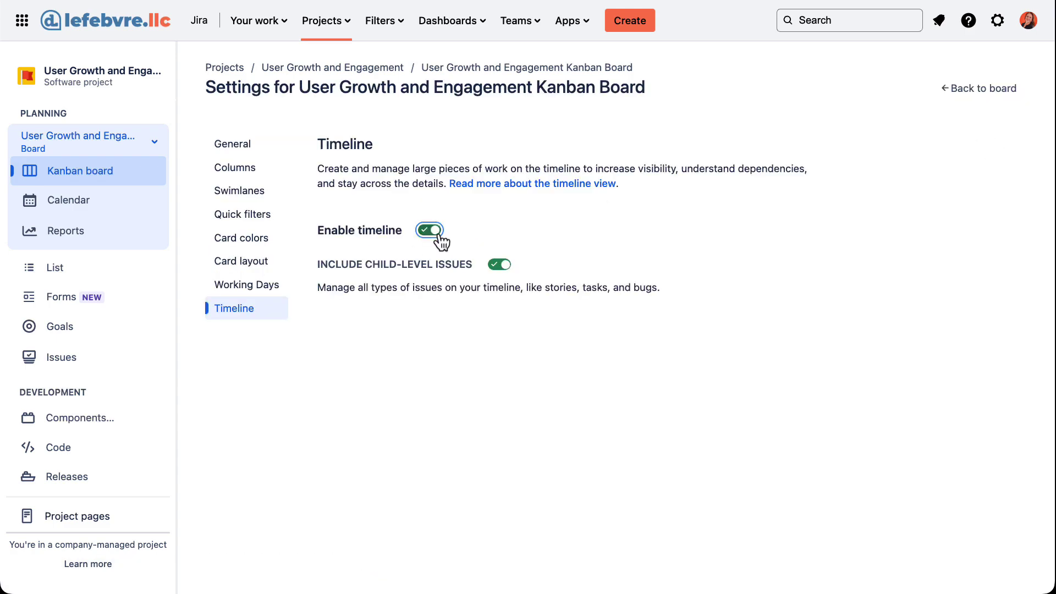